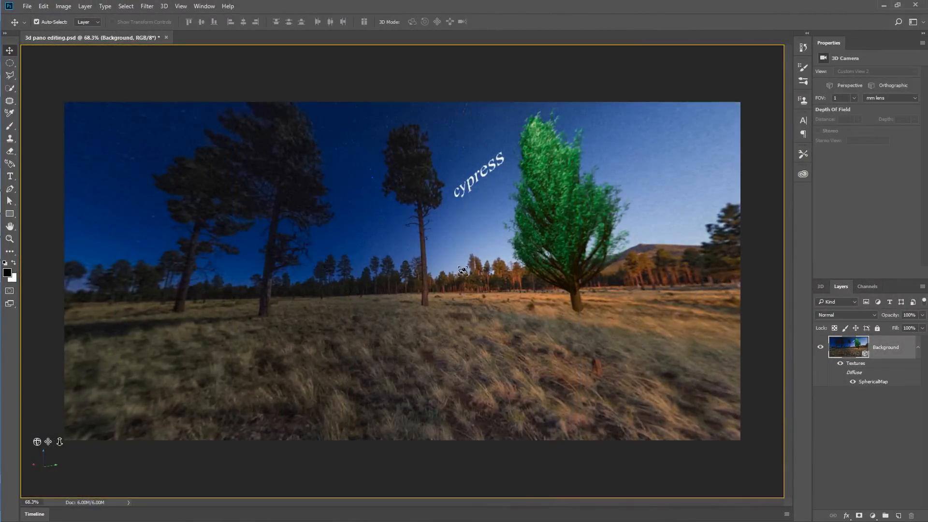
- Examine the panorama from the starry sky down to the black area along its lower edge
{"action": "left_click_drag", "start_coordinate": [441, 271], "coordinate": [271, 209]}
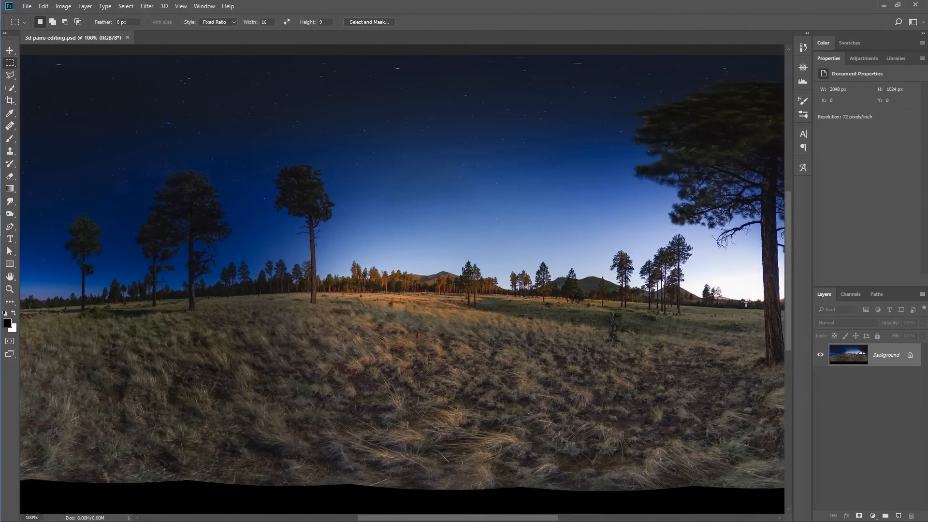
{"action": "scroll", "coordinate": [629, 250], "scroll_direction": "up", "scroll_amount": 2}
{"action": "scroll", "coordinate": [630, 263], "scroll_direction": "down", "scroll_amount": 4}
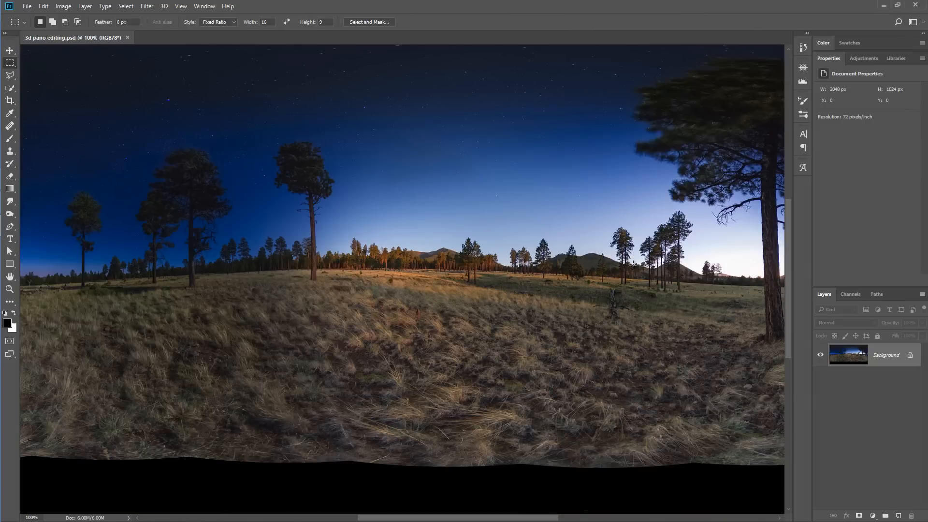
{"action": "scroll", "coordinate": [638, 265], "scroll_direction": "up", "scroll_amount": 5}
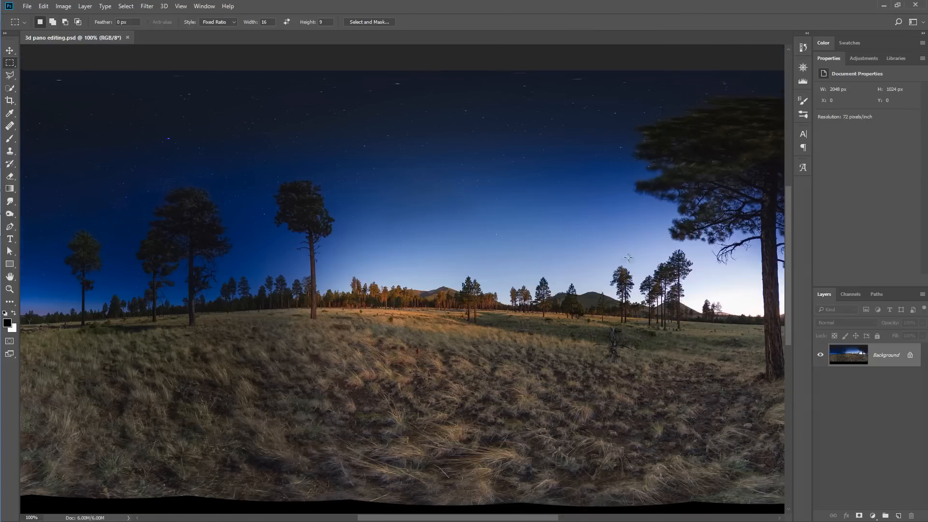
{"action": "scroll", "coordinate": [520, 145], "scroll_direction": "down", "scroll_amount": 3}
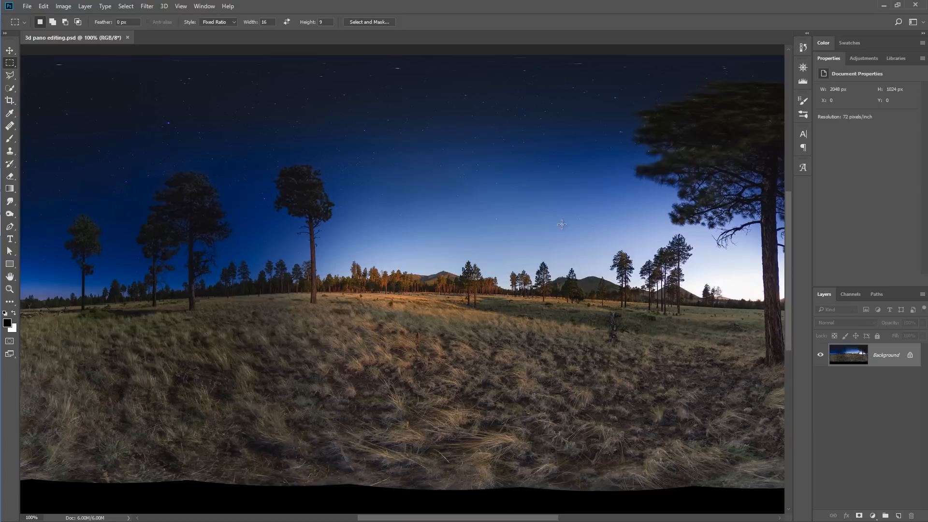
{"action": "scroll", "coordinate": [618, 295], "scroll_direction": "down", "scroll_amount": 5}
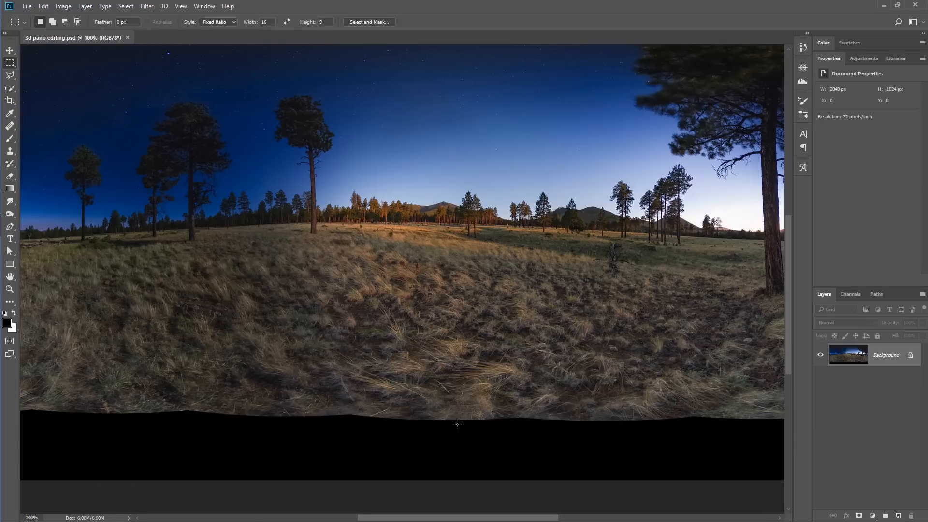
{"action": "scroll", "coordinate": [475, 427], "scroll_direction": "down", "scroll_amount": 1}
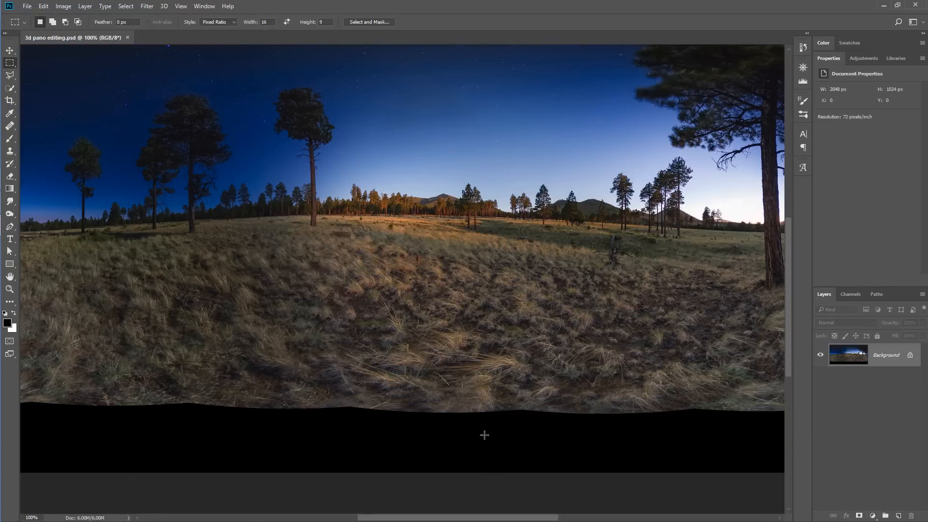
{"action": "scroll", "coordinate": [484, 435], "scroll_direction": "up", "scroll_amount": 2}
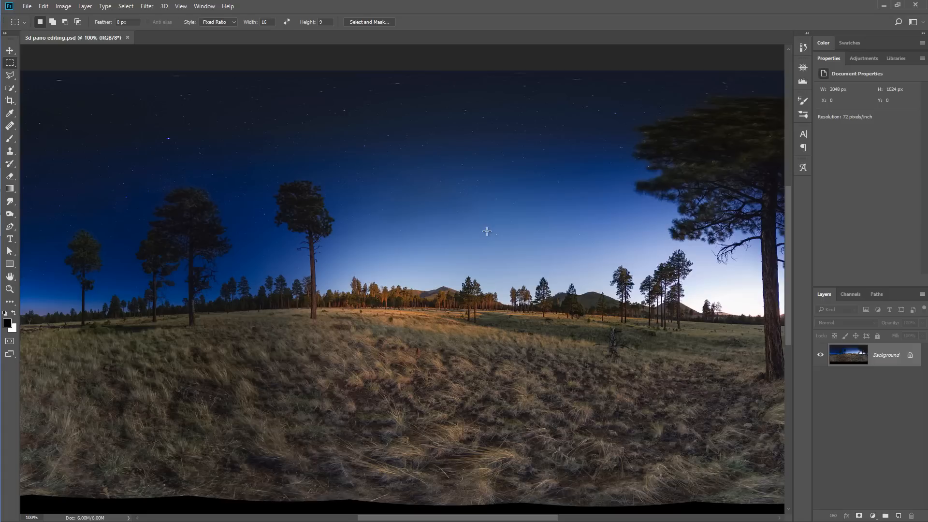
- Apply Add Noise to the Background layer with an amount of 1.53%, Gaussian distribution and Monochromatic, comparing the sky with and without the preview
{"action": "left_click", "coordinate": [148, 7]}
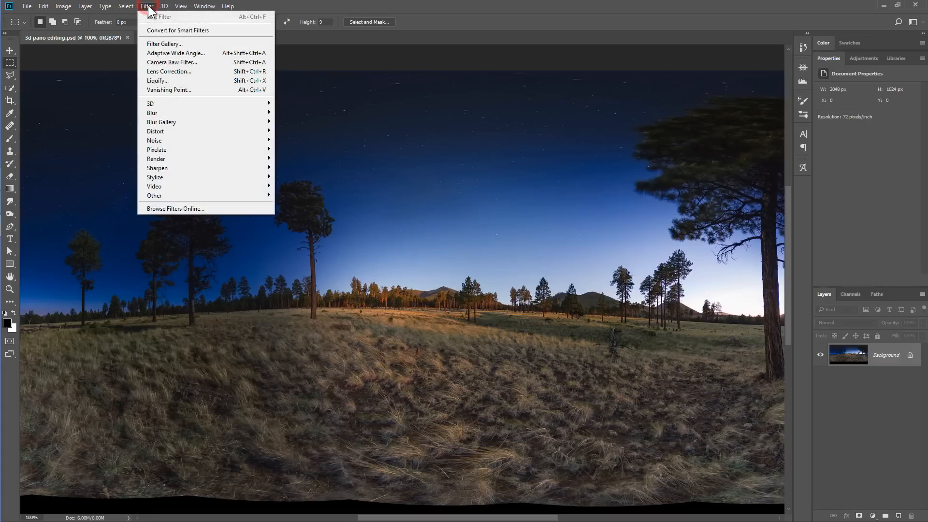
{"action": "left_click", "coordinate": [178, 140]}
{"action": "left_click", "coordinate": [309, 136]}
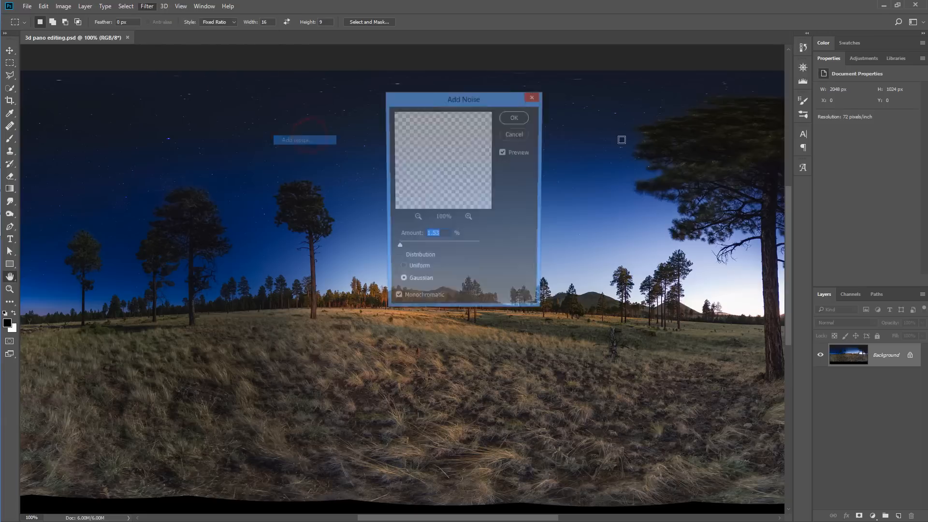
{"action": "left_click_drag", "start_coordinate": [443, 99], "coordinate": [744, 72]}
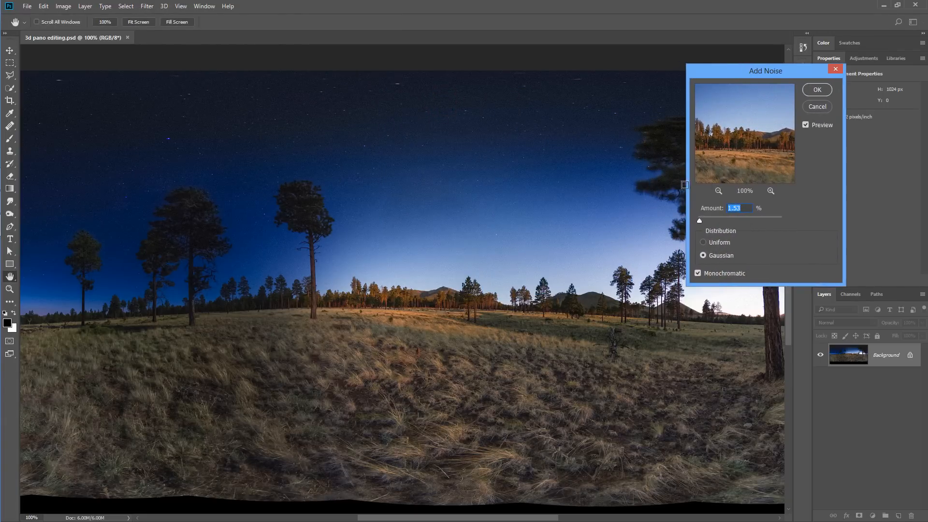
{"action": "left_click", "coordinate": [805, 125]}
{"action": "left_click", "coordinate": [491, 232]}
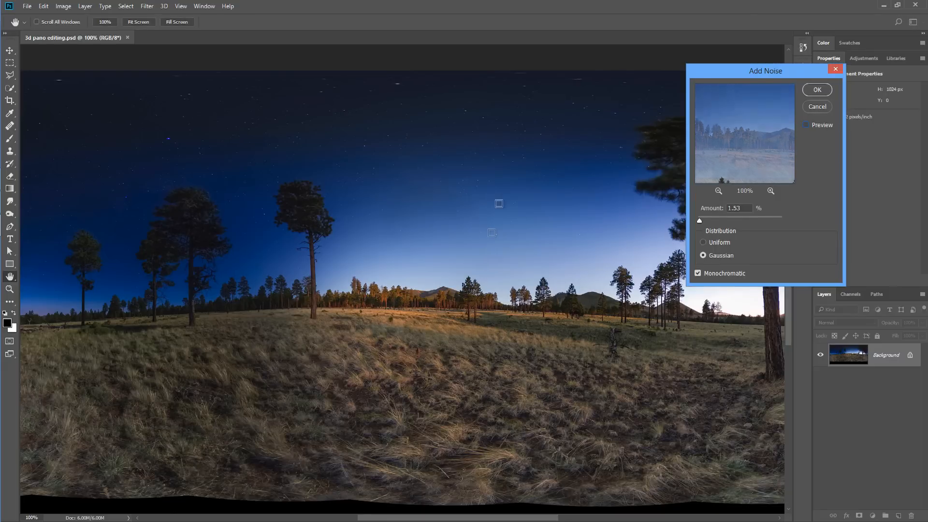
{"action": "left_click", "coordinate": [493, 152]}
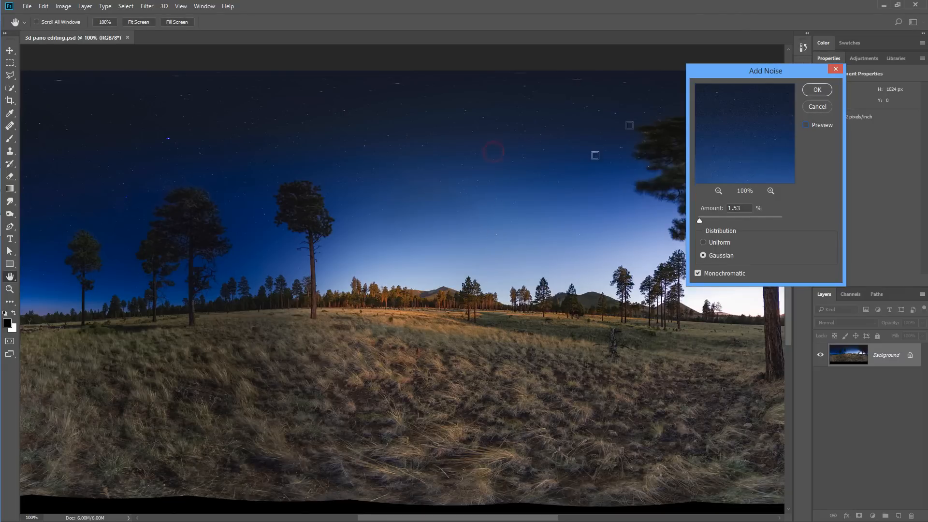
{"action": "left_click", "coordinate": [461, 166]}
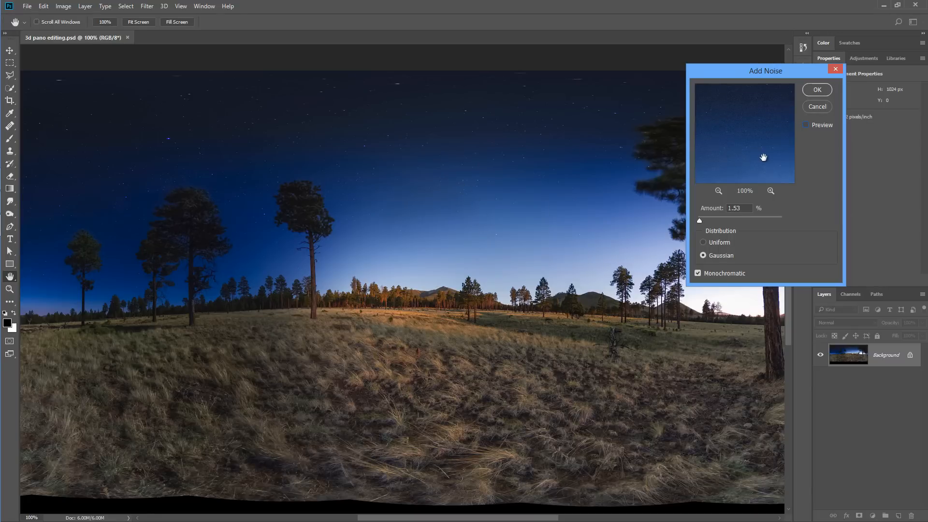
{"action": "left_click", "coordinate": [805, 125]}
{"action": "left_click", "coordinate": [815, 92]}
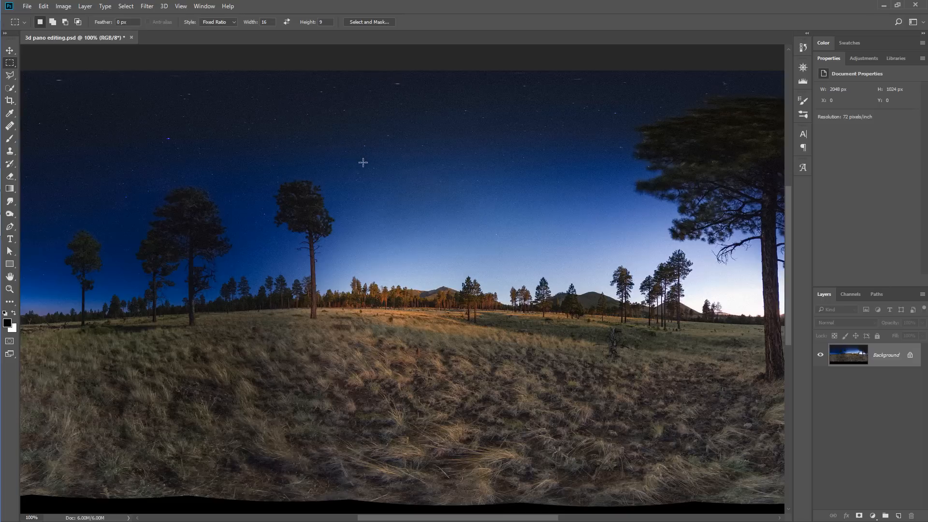
- Create a new spherical panorama layer from the selected Background layer and switch to the 3D workspace
{"action": "left_click", "coordinate": [164, 6]}
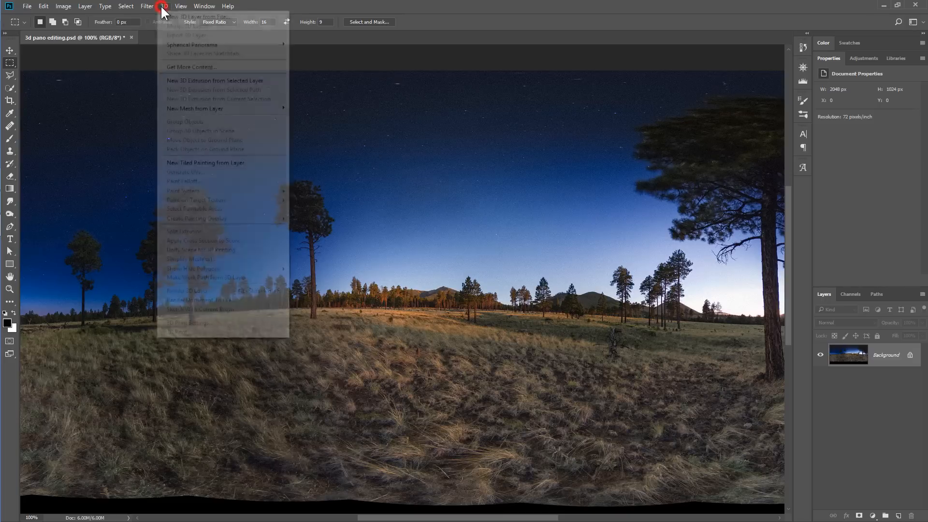
{"action": "left_click", "coordinate": [173, 44]}
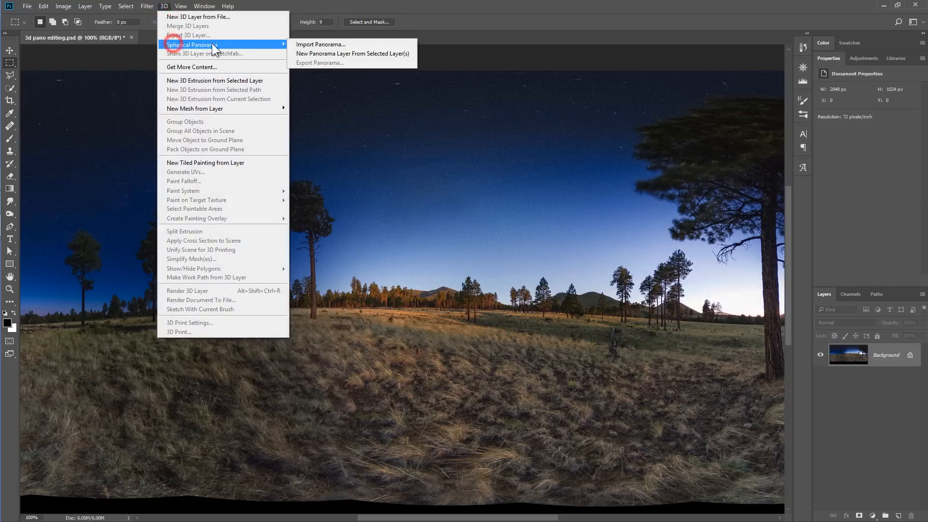
{"action": "left_click", "coordinate": [335, 54]}
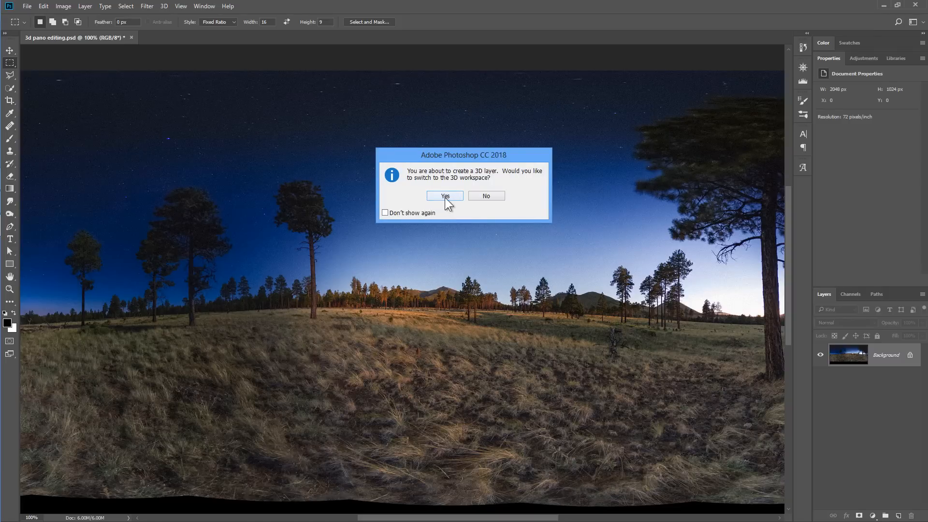
{"action": "left_click", "coordinate": [445, 196]}
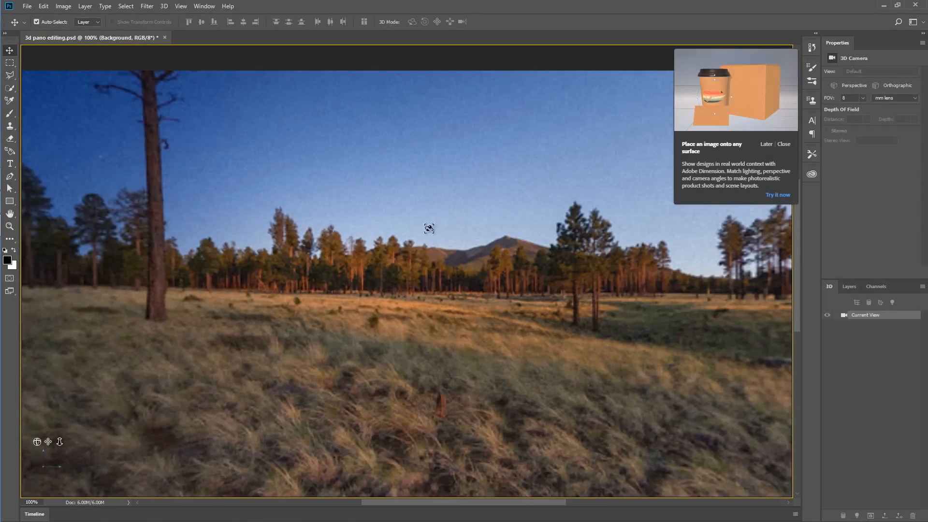
- Turn the panorama camera down to the black hole in the ground and set its FOV to a 1 mm lens
{"action": "left_click_drag", "start_coordinate": [520, 264], "coordinate": [367, 271]}
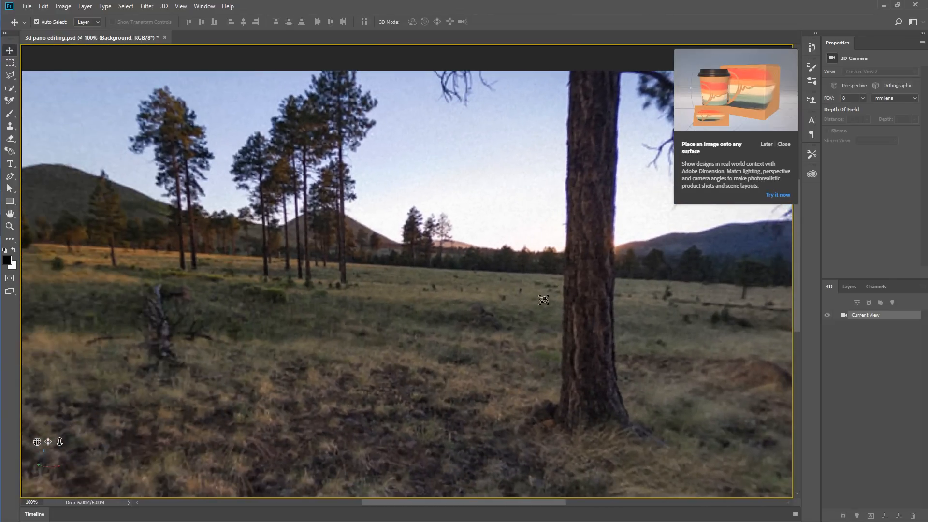
{"action": "left_click_drag", "start_coordinate": [497, 262], "coordinate": [451, 433]}
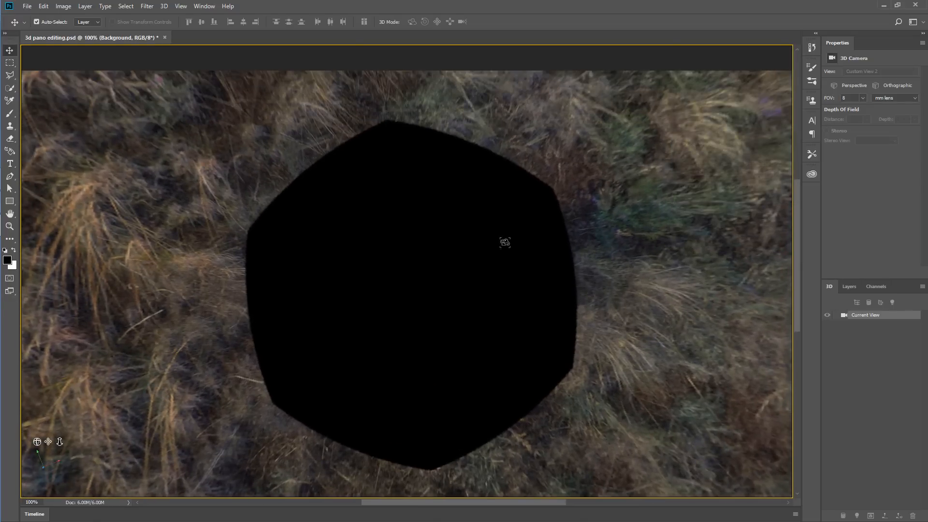
{"action": "left_click_drag", "start_coordinate": [828, 99], "coordinate": [820, 98]}
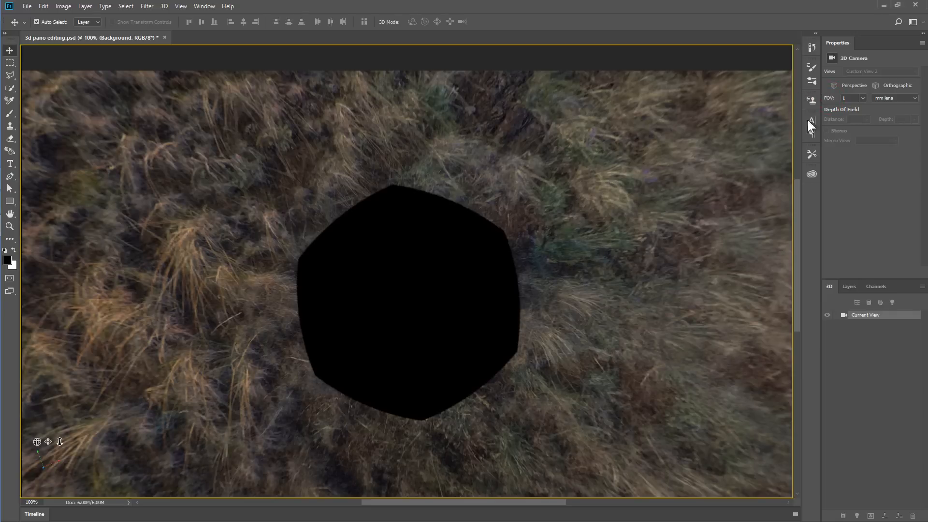
- Show the layers and make a circular Elliptical Marquee selection slightly larger than the black hole in the grass
{"action": "left_click", "coordinate": [849, 286]}
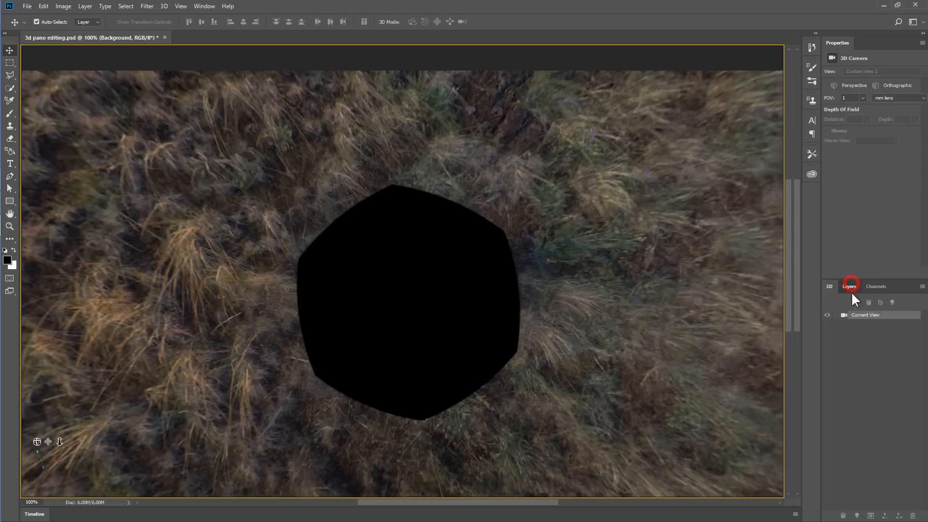
{"action": "key", "text": "shift+m"}
{"action": "left_click_drag", "start_coordinate": [271, 172], "coordinate": [550, 439]}
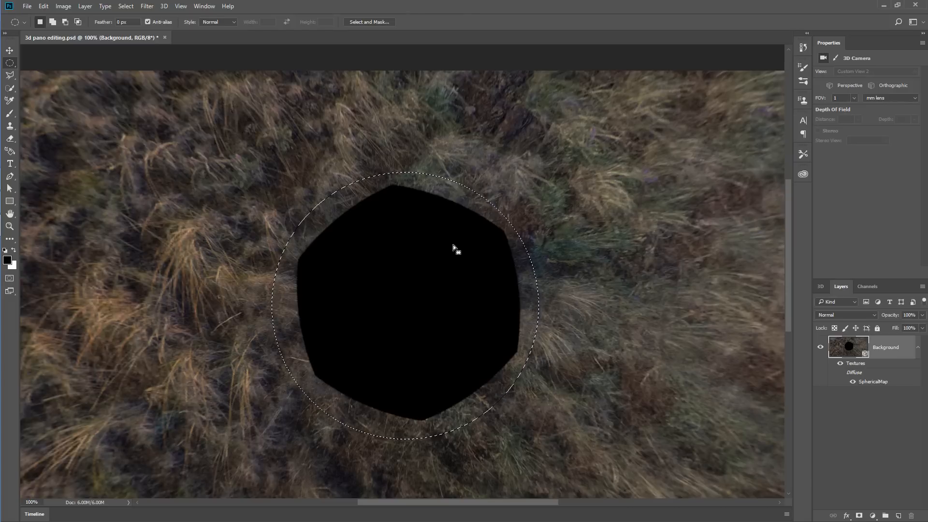
- Fill the circular selection over the black hole using Content-Aware contents
{"action": "key", "text": "shift+F5"}
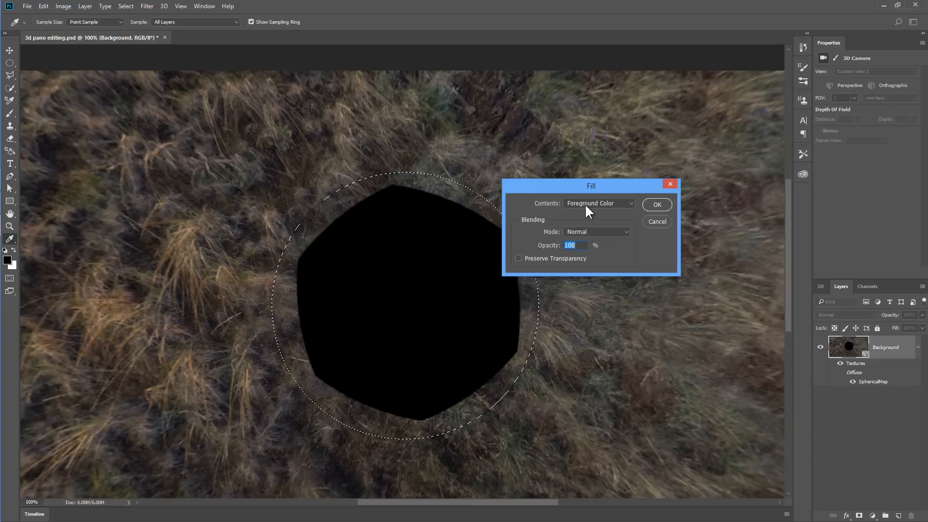
{"action": "left_click", "coordinate": [586, 203]}
{"action": "left_click", "coordinate": [592, 240]}
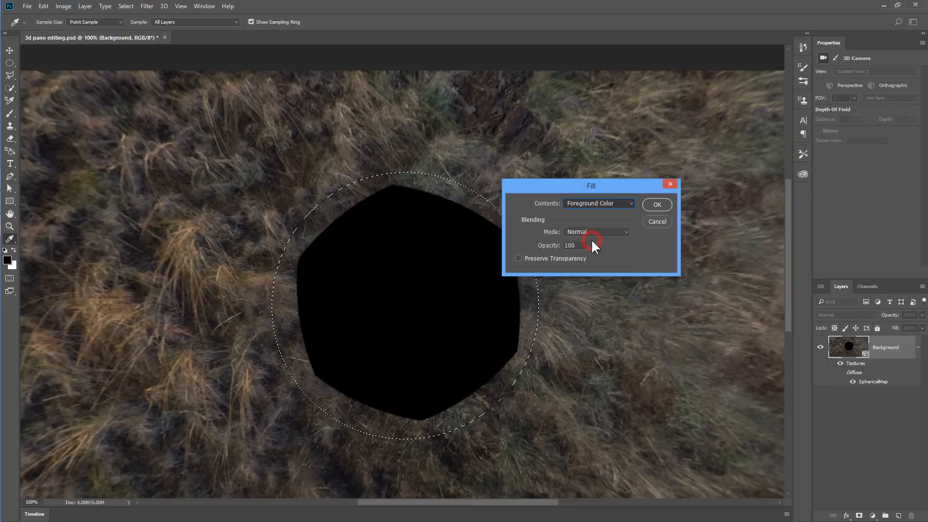
{"action": "left_click", "coordinate": [657, 203]}
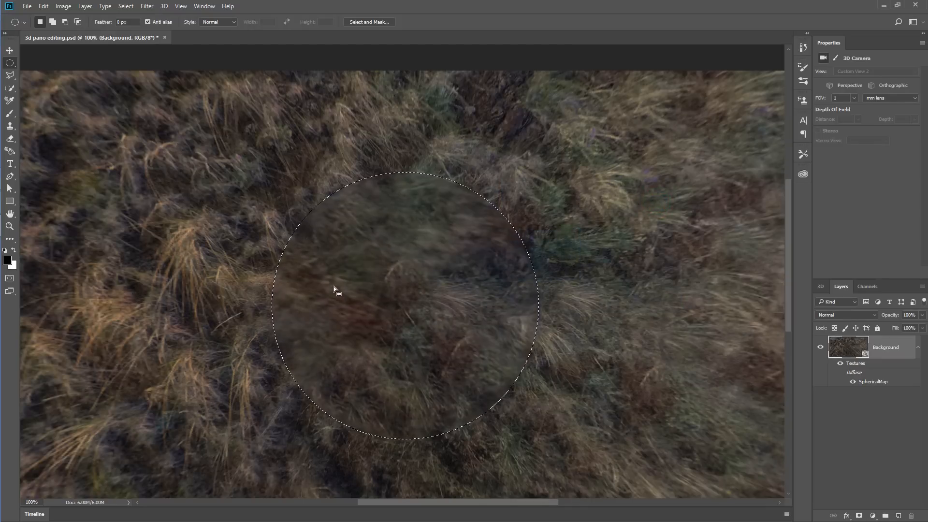
- Run the Content-Aware fill on the circular selection again with Color Adaptation on, Normal mode and 100% opacity
{"action": "left_click", "coordinate": [39, 6]}
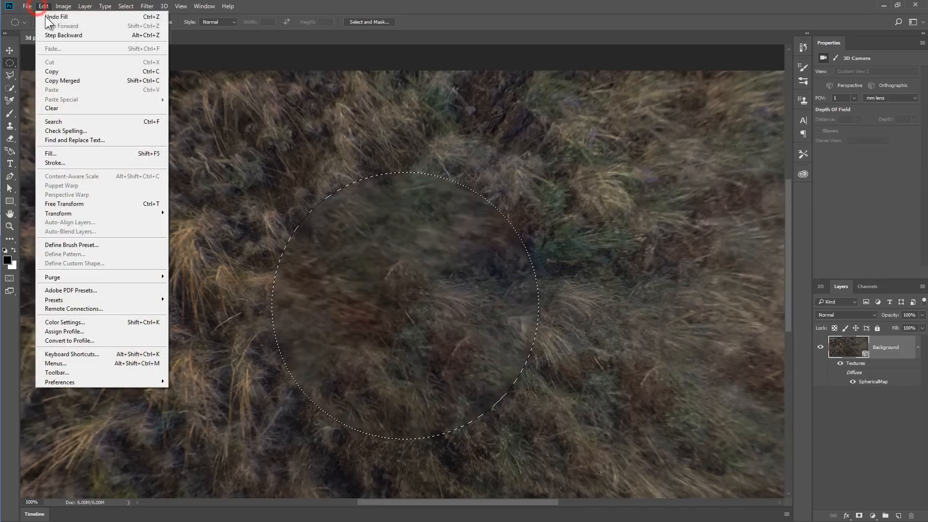
{"action": "left_click", "coordinate": [82, 153]}
{"action": "left_click_drag", "start_coordinate": [577, 189], "coordinate": [669, 111]}
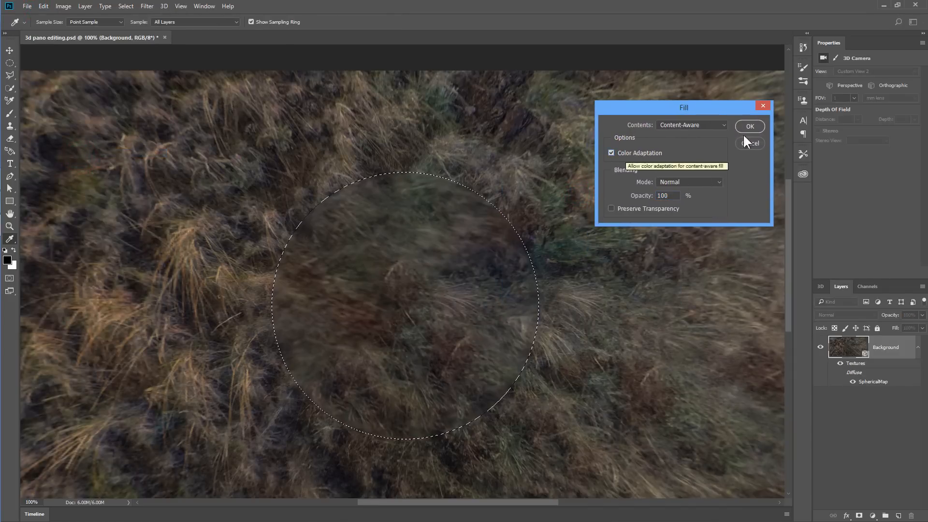
{"action": "left_click", "coordinate": [754, 124]}
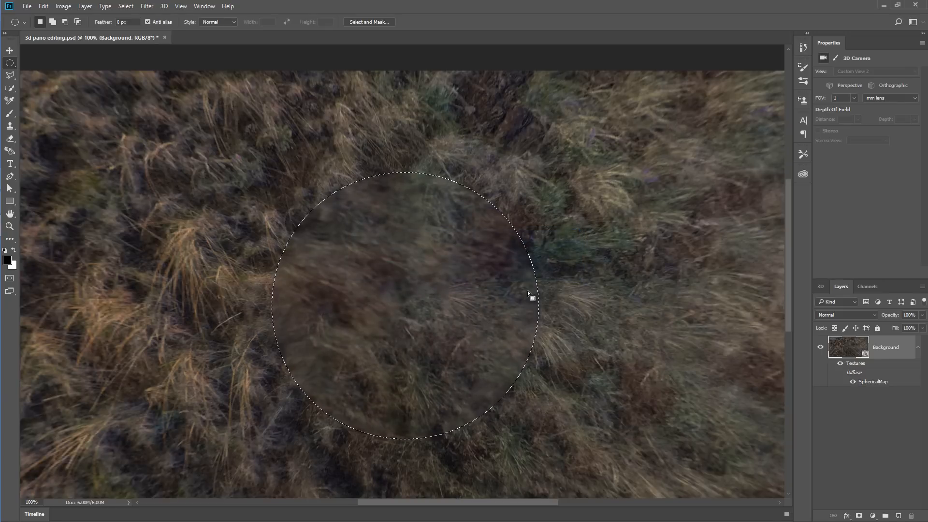
- Customize the toolbar by moving the Spot Healing Brush group from the extra tools to just below the Quick Selection group
{"action": "scroll", "coordinate": [491, 293], "scroll_direction": "down", "scroll_amount": 2}
{"action": "scroll", "coordinate": [490, 292], "scroll_direction": "down", "scroll_amount": 2}
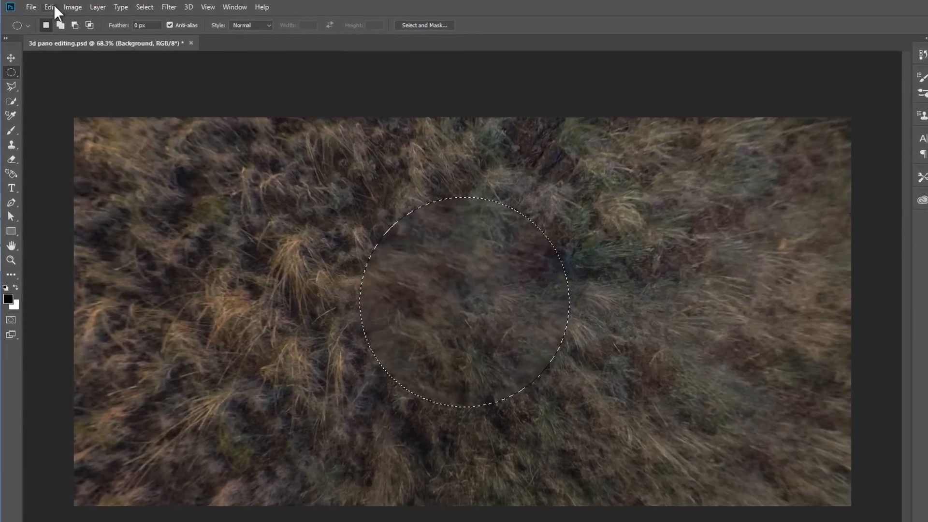
{"action": "left_click", "coordinate": [55, 7]}
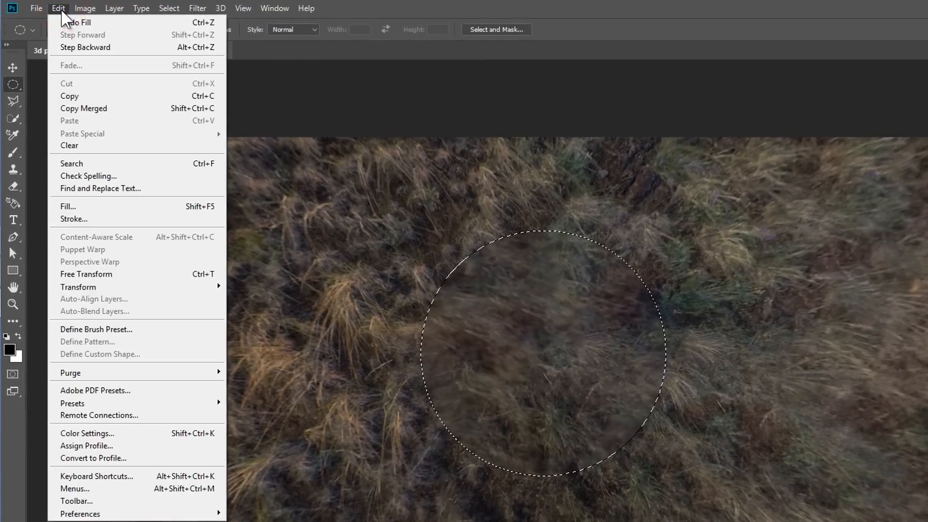
{"action": "left_click", "coordinate": [77, 500]}
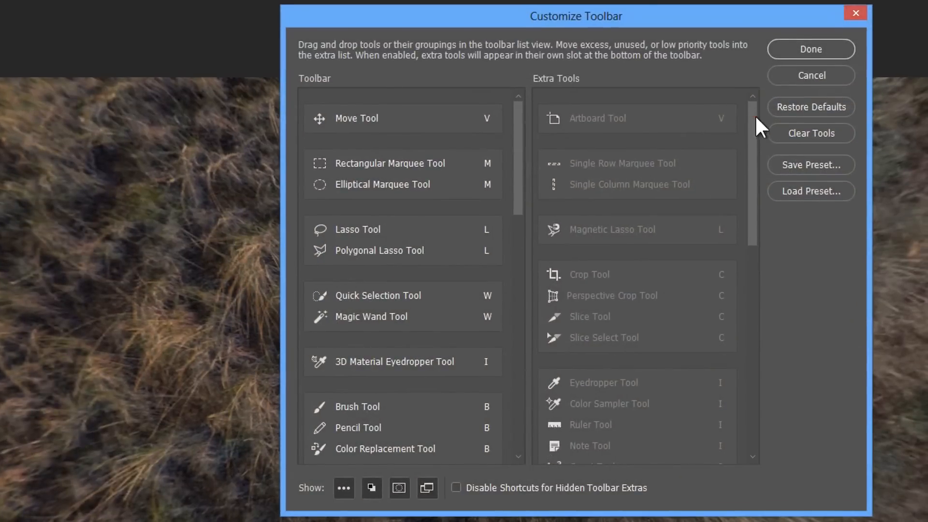
{"action": "left_click_drag", "start_coordinate": [756, 117], "coordinate": [754, 231]}
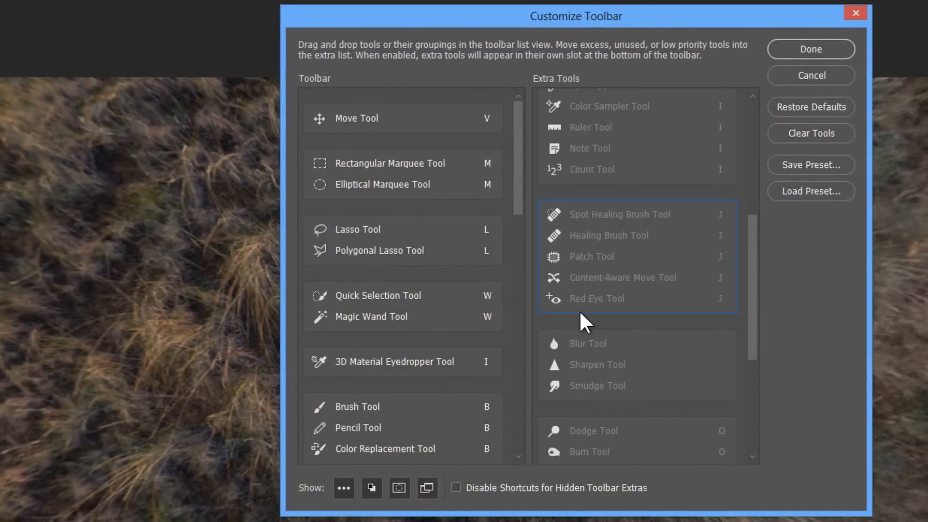
{"action": "mouse_move", "coordinate": [577, 310]}
{"action": "left_mouse_down"}
{"action": "mouse_move", "coordinate": [536, 304]}
{"action": "mouse_move", "coordinate": [481, 323]}
{"action": "mouse_move", "coordinate": [459, 352]}
{"action": "mouse_move", "coordinate": [420, 350]}
{"action": "left_mouse_up"}
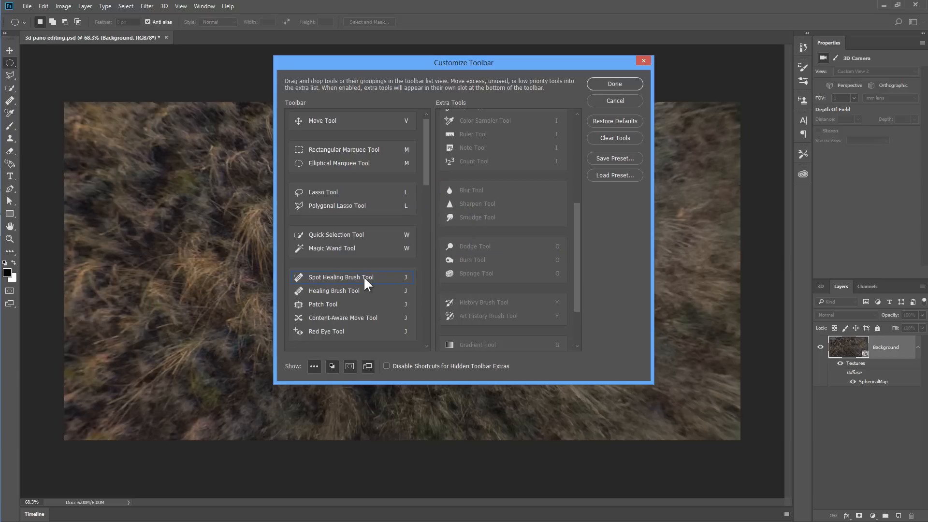
{"action": "left_click", "coordinate": [615, 83]}
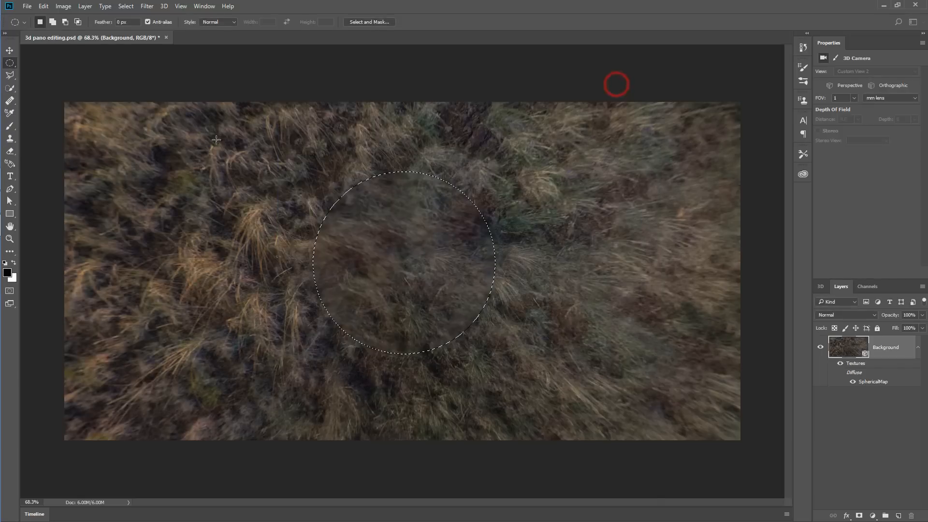
- Try to patch the circular selection directly on the Background layer with grass to its right, using the Patch tool in Normal mode
{"action": "left_click", "coordinate": [11, 99]}
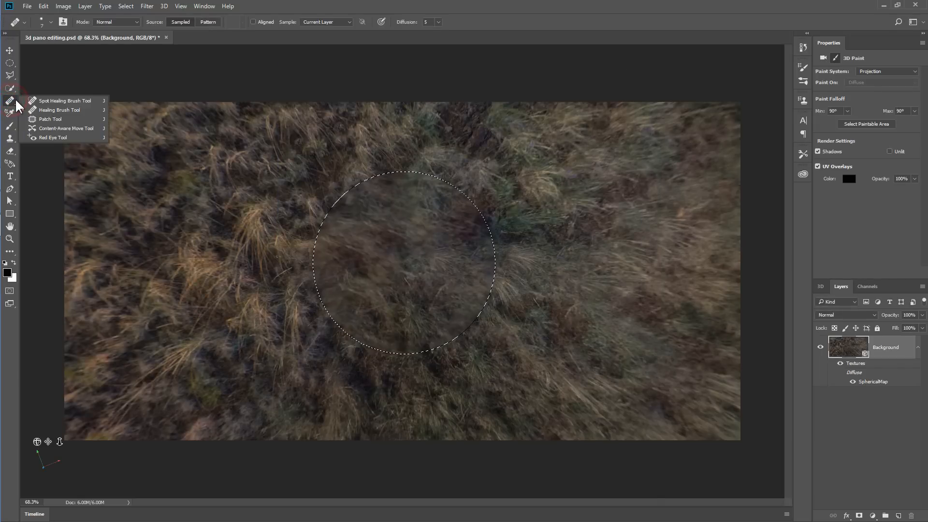
{"action": "left_click", "coordinate": [59, 118]}
{"action": "left_click_drag", "start_coordinate": [391, 261], "coordinate": [582, 233]}
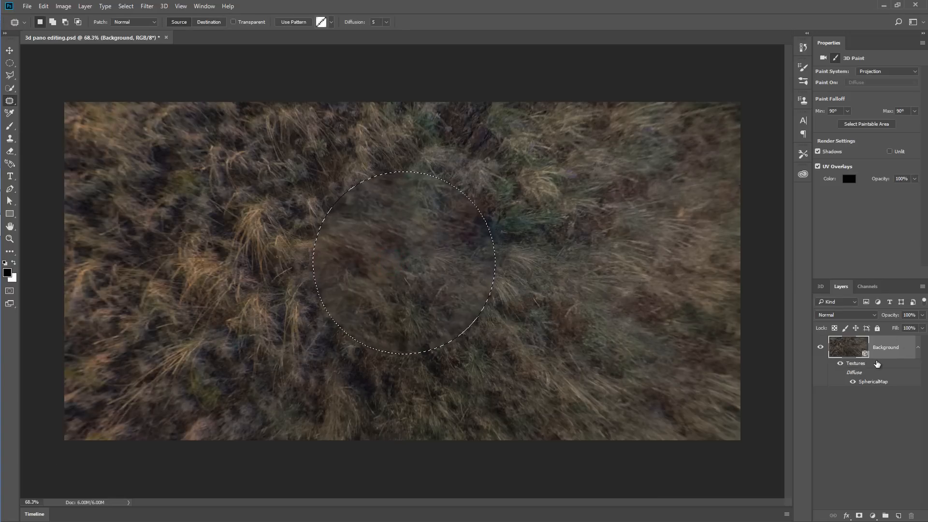
- On a new layer, patch the circular selection with grass to its right using Content-Aware, Structure 6, Color 4 and all layers sampled
{"action": "left_click", "coordinate": [899, 516]}
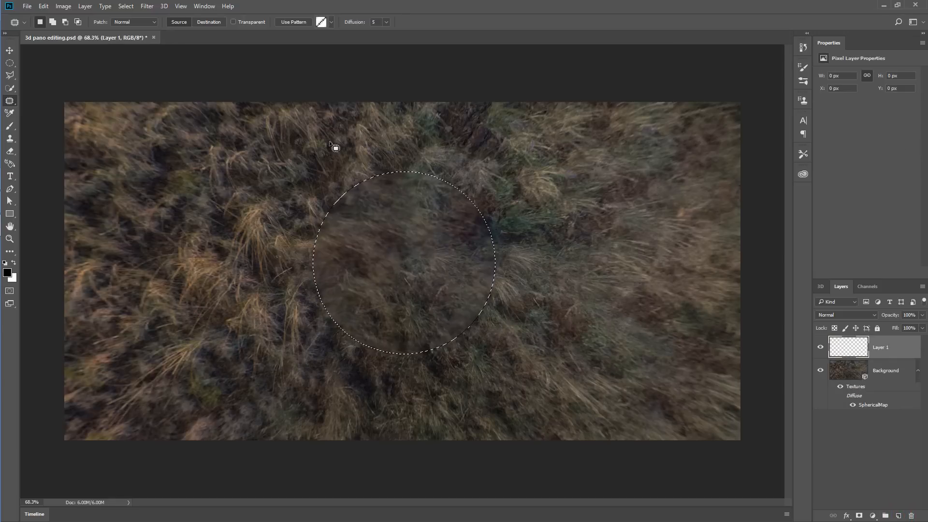
{"action": "left_click", "coordinate": [146, 20]}
{"action": "left_click", "coordinate": [139, 36]}
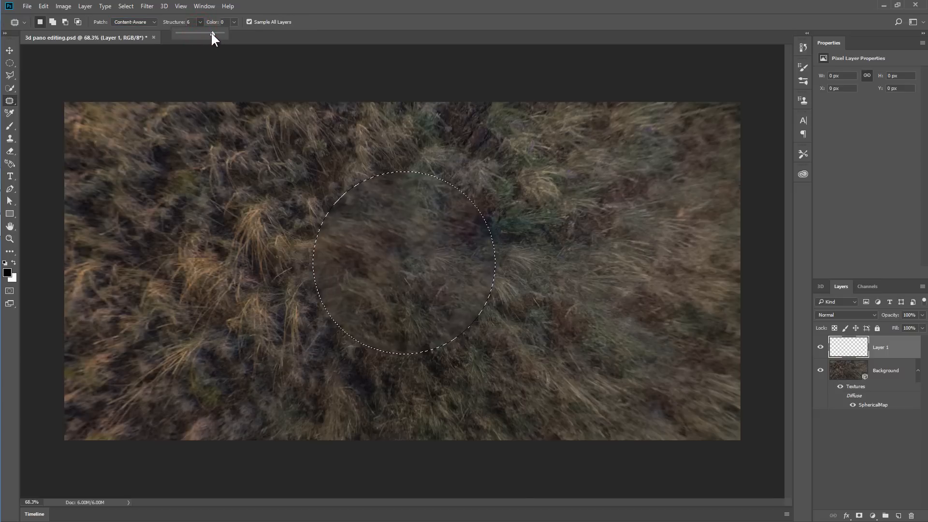
{"action": "left_click", "coordinate": [216, 22]}
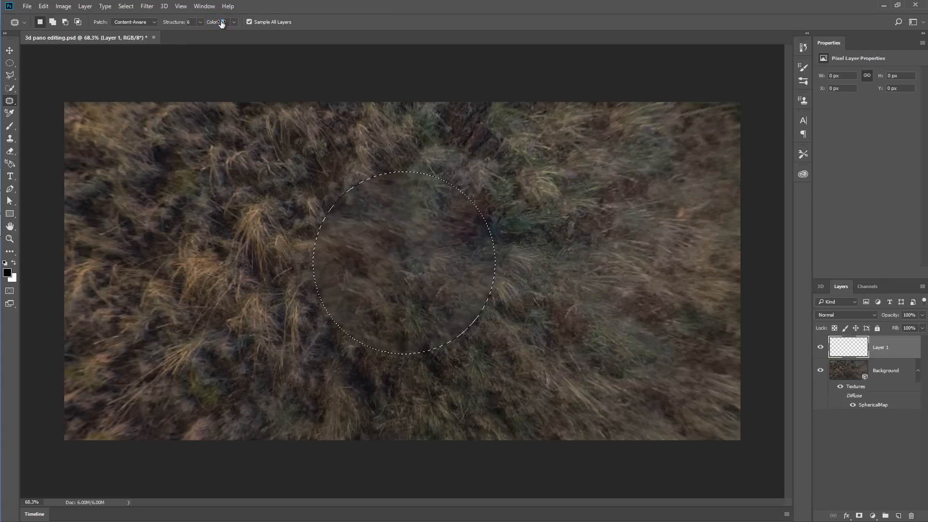
{"action": "left_click_drag", "start_coordinate": [397, 264], "coordinate": [595, 235]}
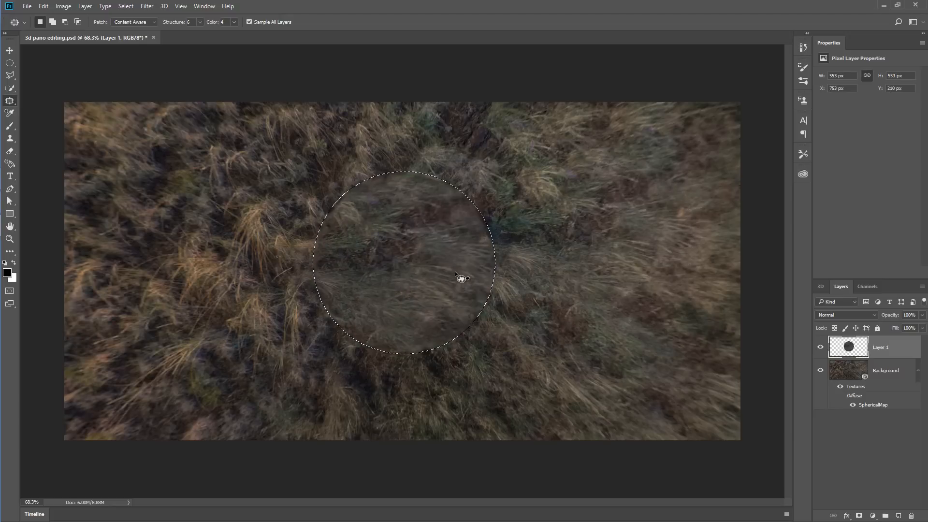
- Deselect the circle and clone nearby grass over the patch's right and lower-right edges with a soft 147 px Clone Stamp brush
{"action": "key", "text": "ctrl+d"}
{"action": "left_click", "coordinate": [11, 139]}
{"action": "left_click_drag", "start_coordinate": [465, 193], "coordinate": [405, 206]}
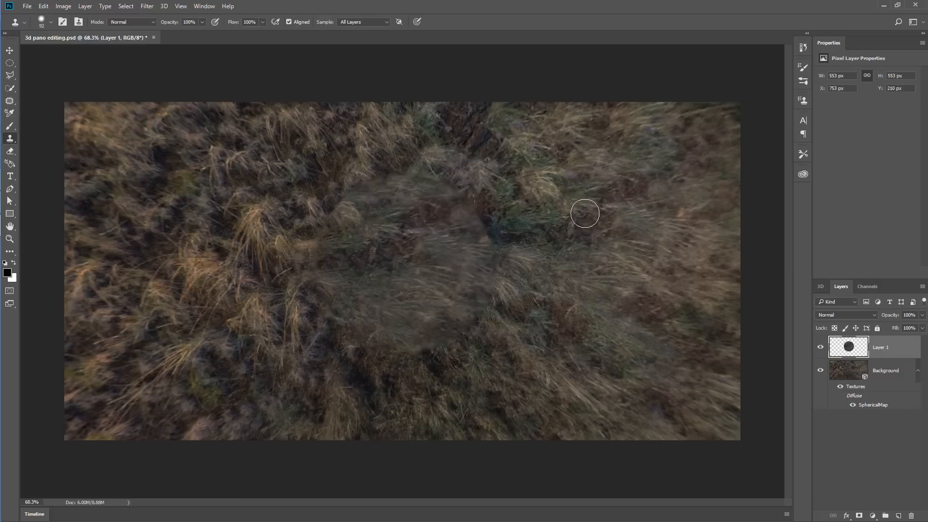
{"action": "left_click", "coordinate": [470, 202], "text": "alt"}
{"action": "left_click", "coordinate": [485, 228]}
{"action": "left_click_drag", "start_coordinate": [539, 240], "coordinate": [551, 244]}
{"action": "left_click", "coordinate": [561, 253], "text": "alt"}
{"action": "left_click", "coordinate": [491, 257]}
{"action": "left_click", "coordinate": [522, 307], "text": "alt"}
{"action": "left_click", "coordinate": [468, 310]}
{"action": "left_click", "coordinate": [466, 383], "text": "alt"}
{"action": "left_click", "coordinate": [426, 344]}
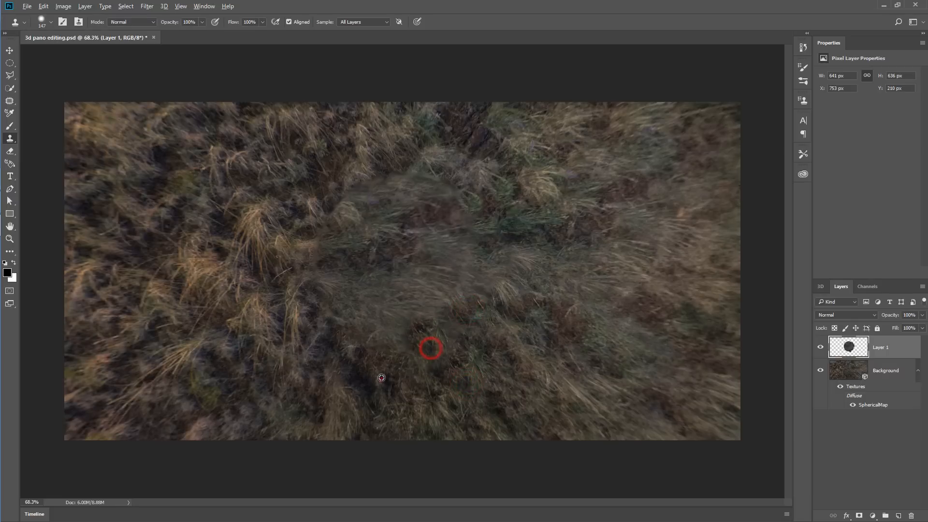
- Clone surrounding grass over the lower-left, left and upper edges of the patch to blend away the circular seam
{"action": "left_click", "coordinate": [379, 381], "text": "alt"}
{"action": "left_click", "coordinate": [379, 341]}
{"action": "left_click", "coordinate": [301, 362], "text": "alt"}
{"action": "left_click", "coordinate": [323, 332]}
{"action": "left_click", "coordinate": [272, 326], "text": "alt"}
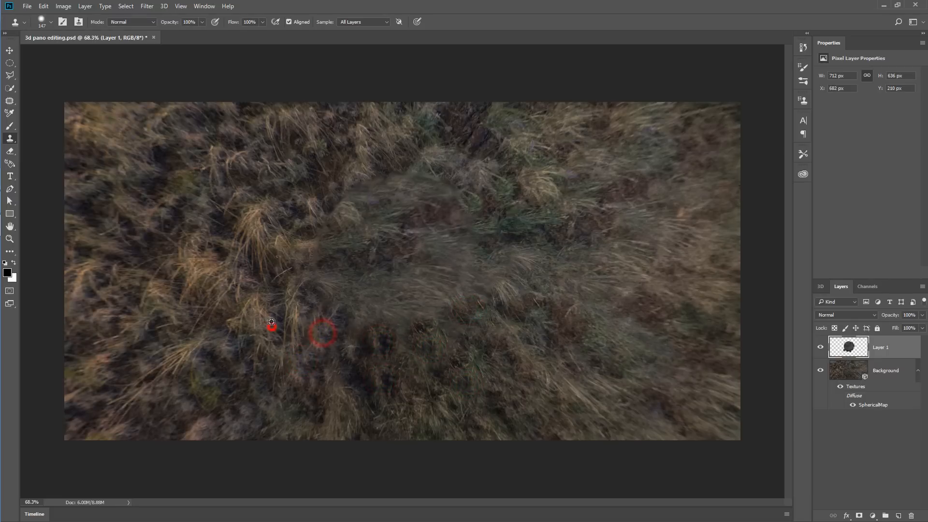
{"action": "left_click", "coordinate": [288, 292]}
{"action": "left_click", "coordinate": [243, 240], "text": "alt"}
{"action": "left_click", "coordinate": [307, 241]}
{"action": "left_click", "coordinate": [288, 191], "text": "alt"}
{"action": "left_click", "coordinate": [341, 203]}
{"action": "left_click", "coordinate": [371, 162], "text": "alt"}
{"action": "left_click", "coordinate": [379, 181]}
{"action": "left_click", "coordinate": [446, 147], "text": "alt"}
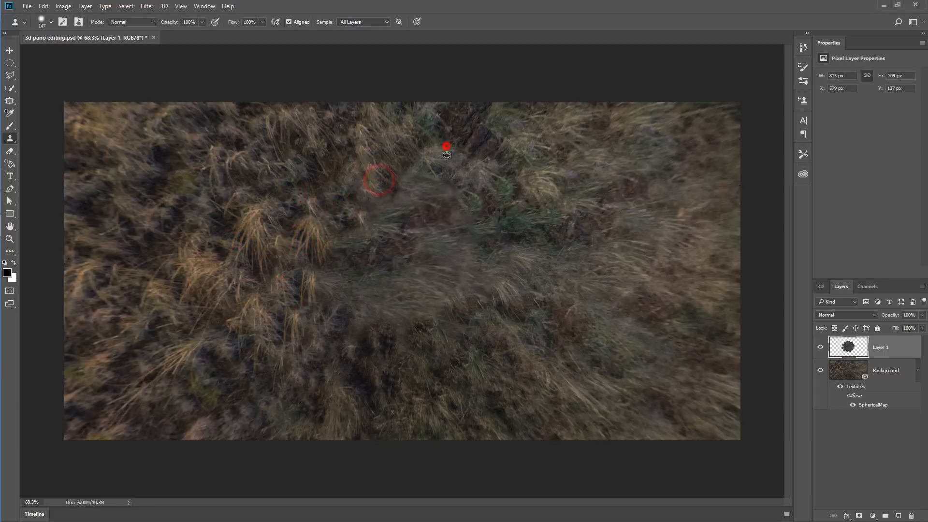
{"action": "left_click", "coordinate": [439, 177]}
- Toggle the retouching layer's visibility to compare before and after, and merge the layer down into the Background 3D layer
{"action": "left_click", "coordinate": [820, 348]}
{"action": "left_click", "coordinate": [821, 350]}
{"action": "left_click", "coordinate": [820, 350]}
{"action": "left_click", "coordinate": [821, 350]}
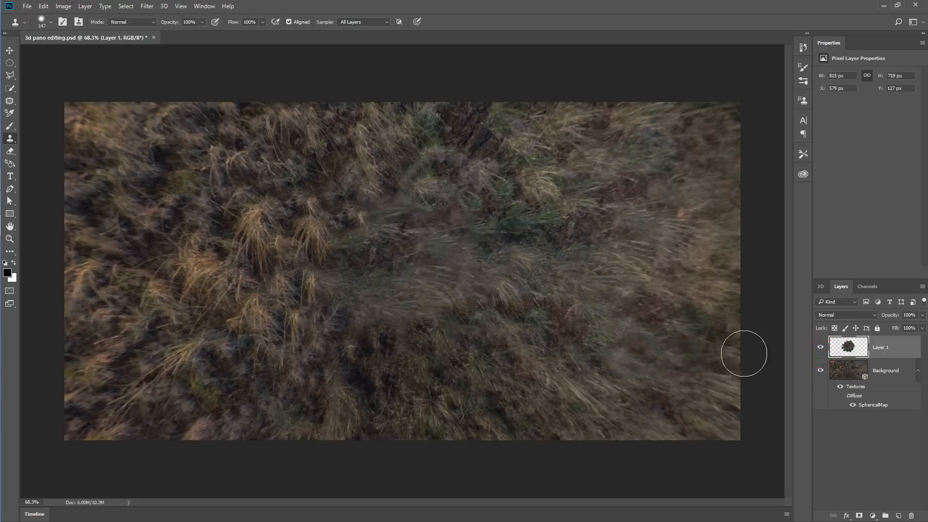
{"action": "right_click", "coordinate": [889, 348]}
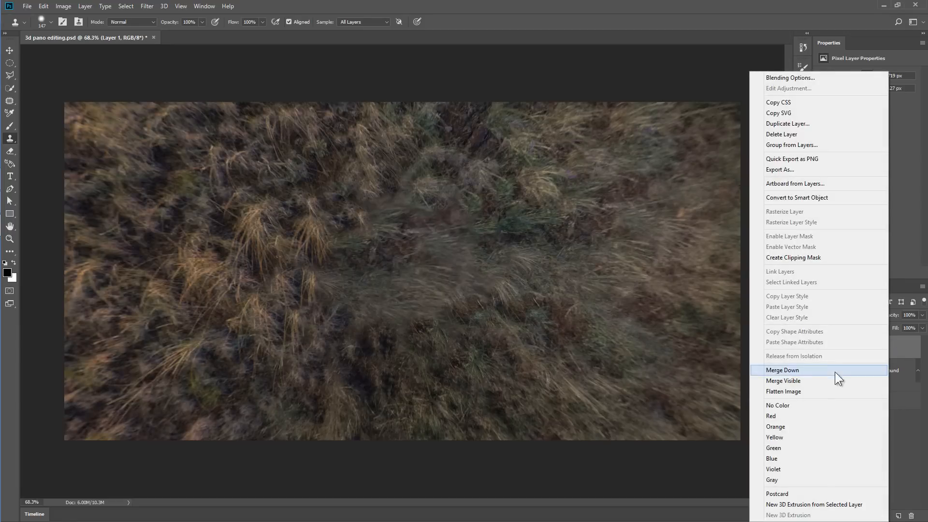
{"action": "left_click", "coordinate": [810, 370]}
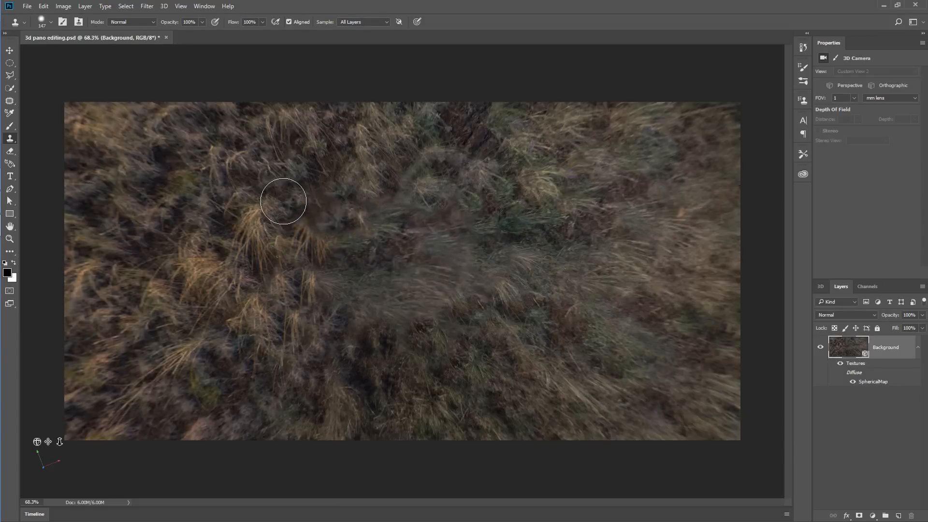
- Rotate the panorama's 3D camera up to the sky so the dark hole overhead sits near the middle of the canvas
{"action": "left_click", "coordinate": [10, 50]}
{"action": "left_click_drag", "start_coordinate": [464, 339], "coordinate": [462, 186]}
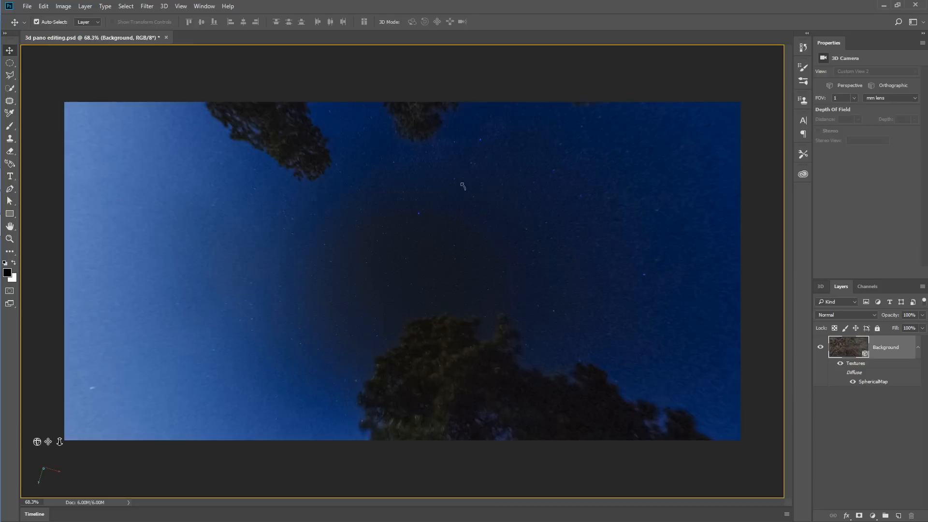
{"action": "left_click_drag", "start_coordinate": [478, 300], "coordinate": [495, 307]}
{"action": "left_click_drag", "start_coordinate": [559, 265], "coordinate": [624, 263]}
{"action": "left_click_drag", "start_coordinate": [526, 352], "coordinate": [564, 354]}
{"action": "left_click_drag", "start_coordinate": [481, 232], "coordinate": [476, 236]}
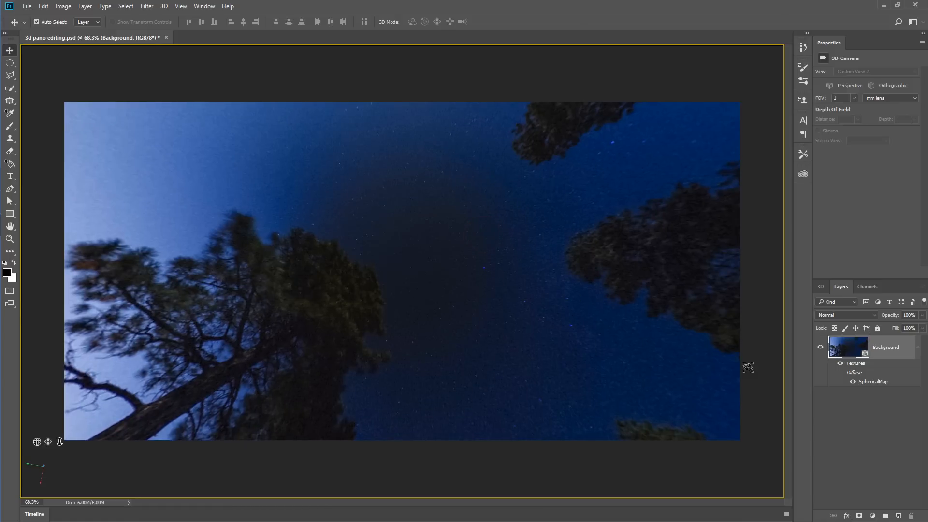
- Open the SphericalMap texture, examine the retouched ground in the flat panorama at 100% zoom, and close it without saving
{"action": "double_click", "coordinate": [868, 383]}
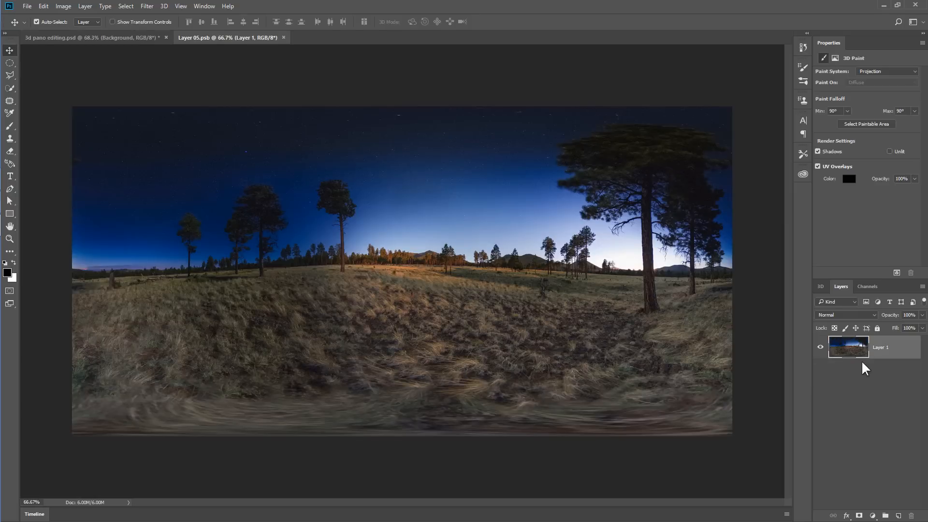
{"action": "left_click", "coordinate": [129, 37]}
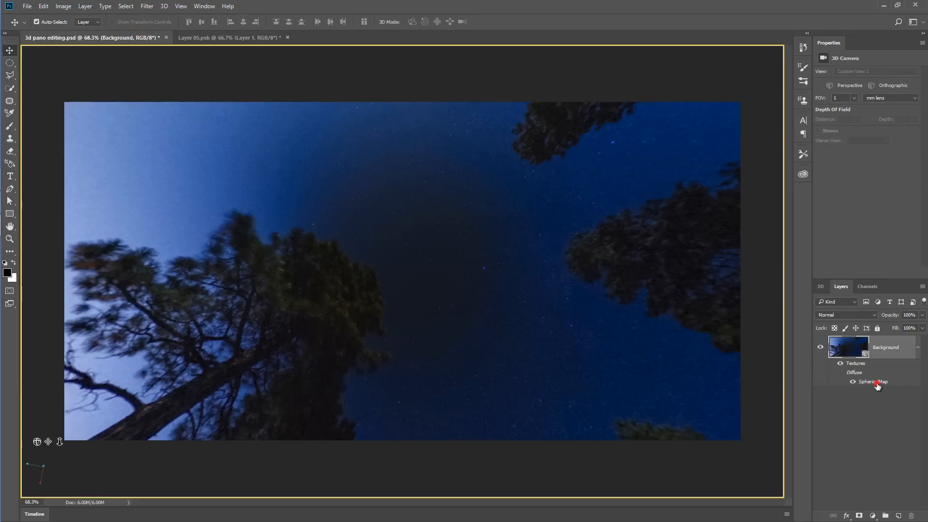
{"action": "double_click", "coordinate": [875, 383]}
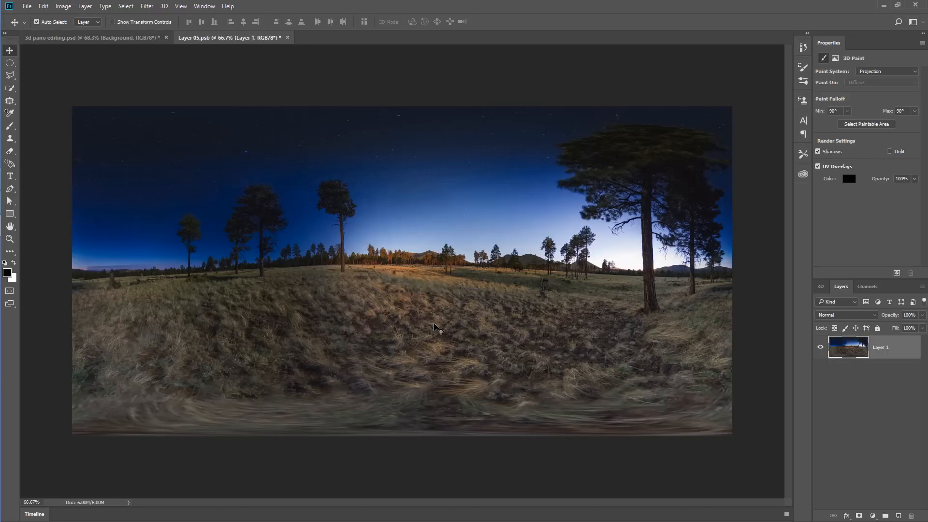
{"action": "key", "text": "ctrl+1"}
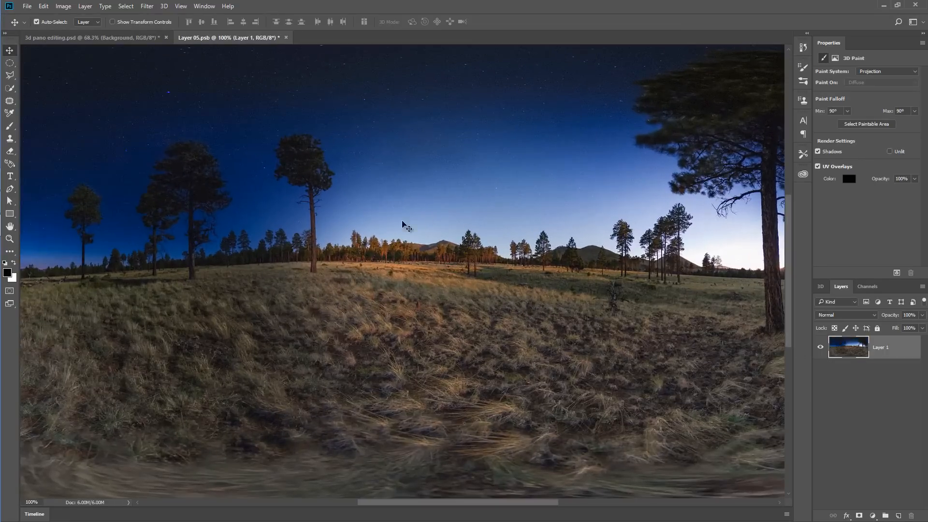
{"action": "scroll", "coordinate": [464, 296], "scroll_direction": "up", "scroll_amount": 3}
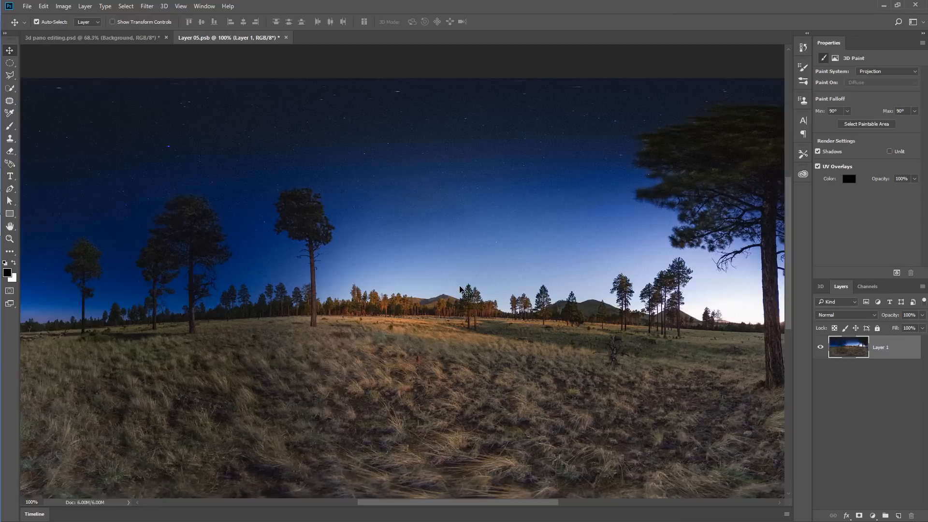
{"action": "scroll", "coordinate": [460, 286], "scroll_direction": "down", "scroll_amount": 2}
{"action": "key", "text": "ctrl+w"}
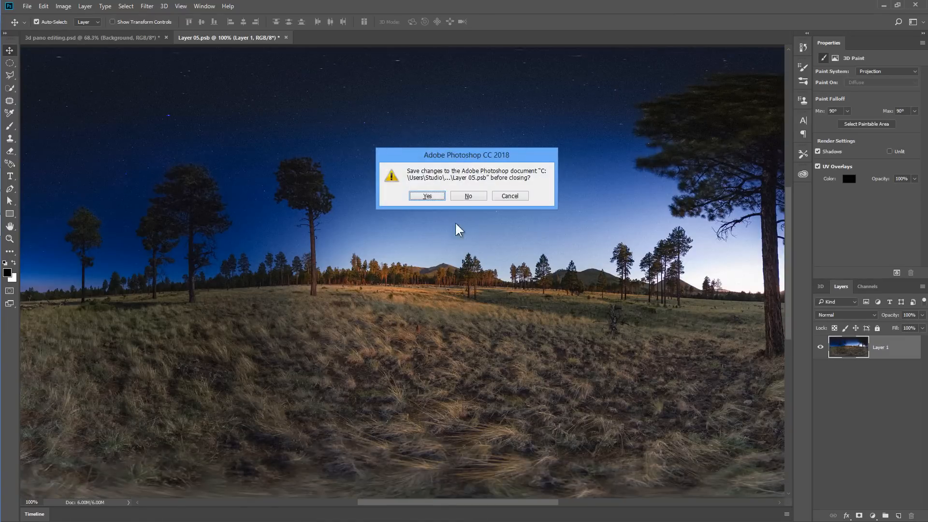
{"action": "left_click", "coordinate": [468, 195]}
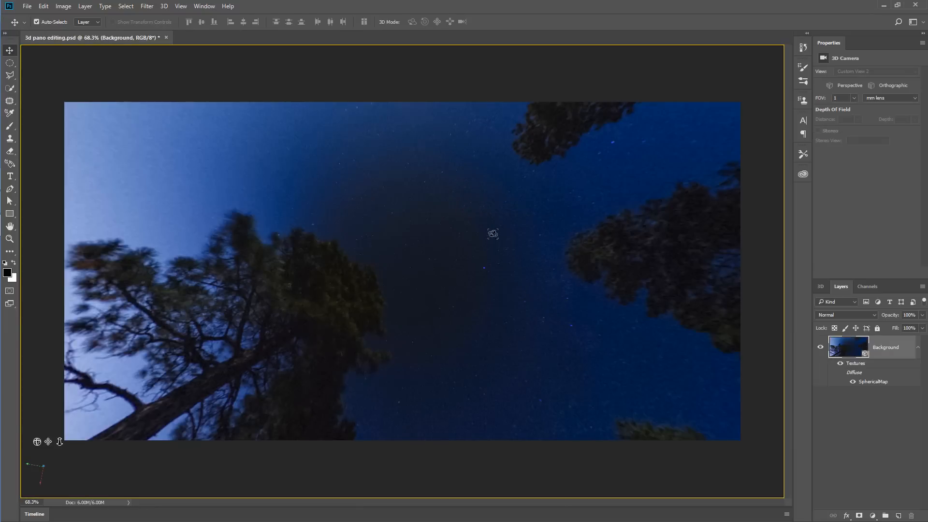
{"action": "left_click_drag", "start_coordinate": [450, 310], "coordinate": [448, 308]}
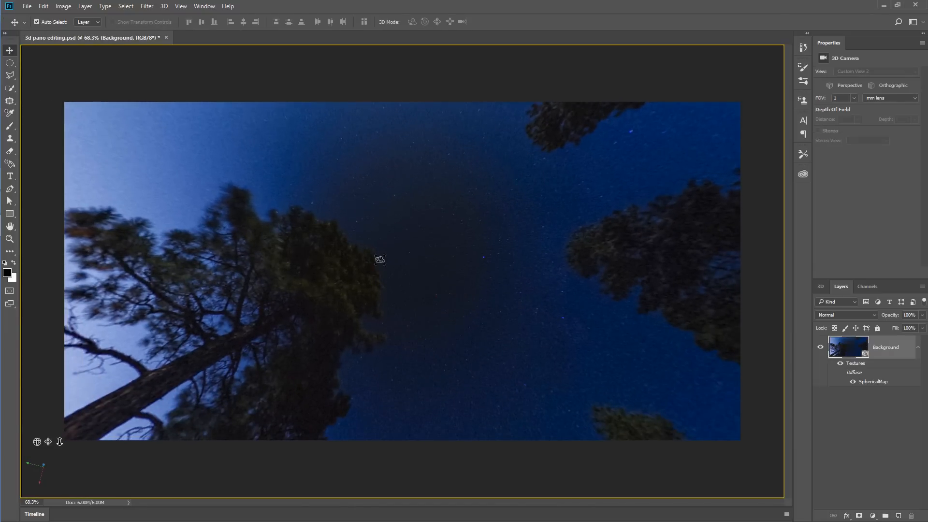
- Try to apply the Camera Raw Filter directly to the Background 3D layer
{"action": "left_click", "coordinate": [146, 5]}
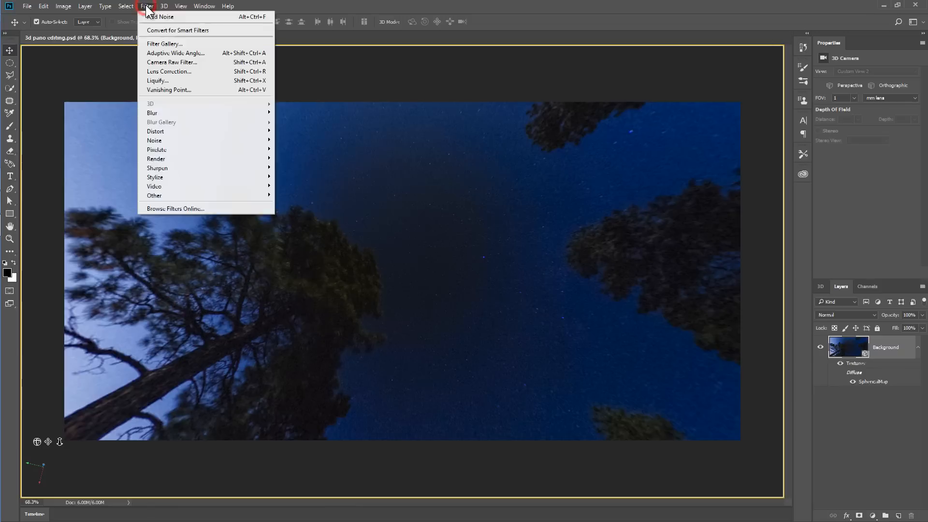
{"action": "left_click", "coordinate": [163, 62]}
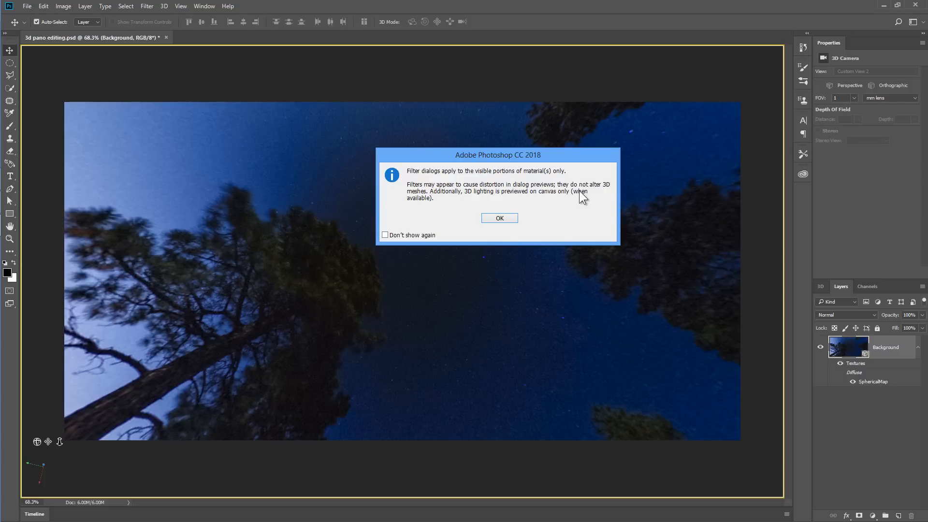
{"action": "key", "text": "Return"}
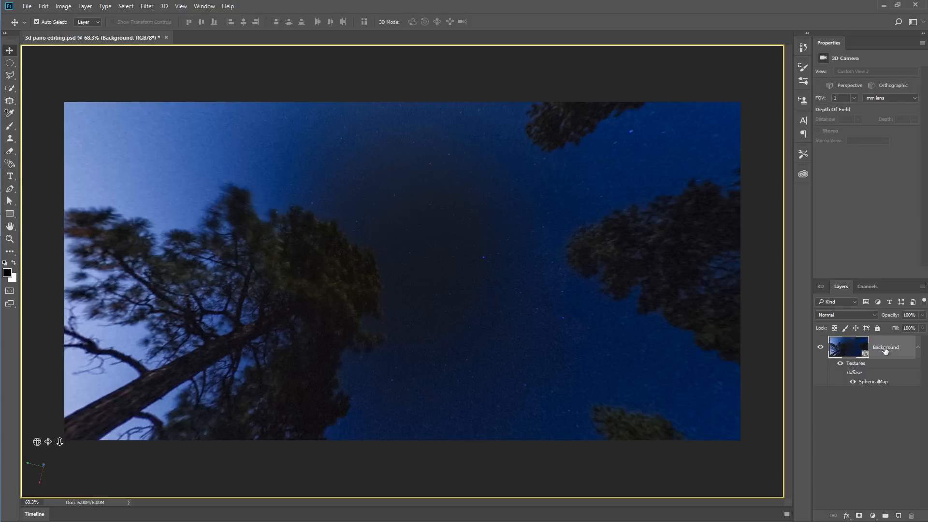
- Add a new layer above the Background and stamp the visible sky view onto it with Merge Visible, keeping the 3D layer
{"action": "left_click", "coordinate": [899, 516]}
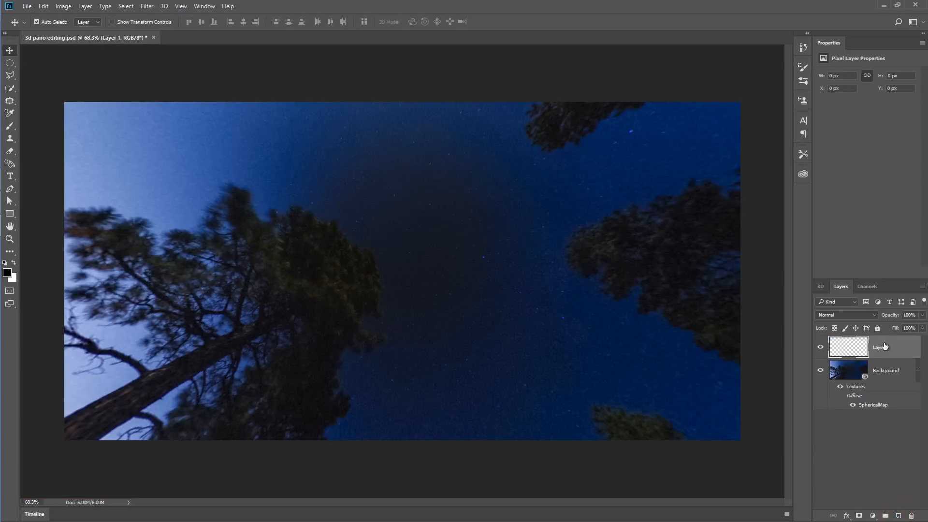
{"action": "right_click", "coordinate": [909, 347]}
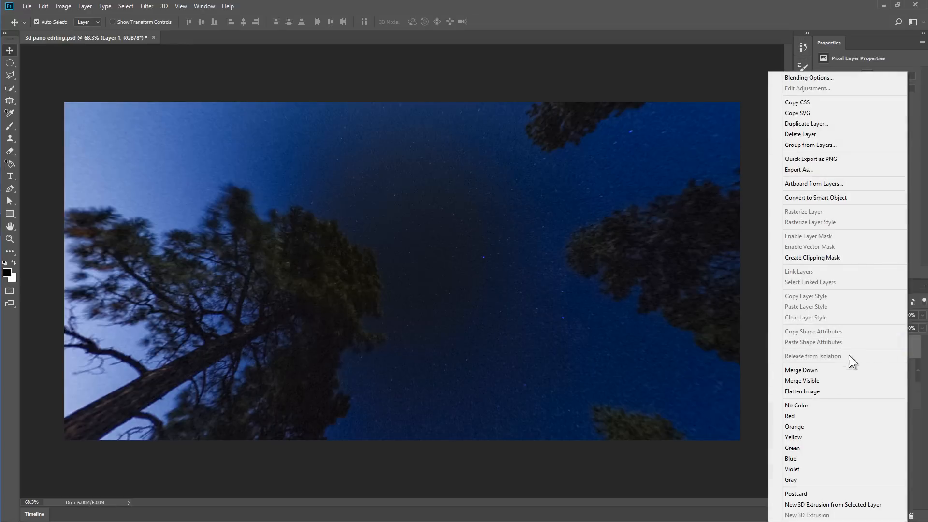
{"action": "left_click", "coordinate": [828, 380]}
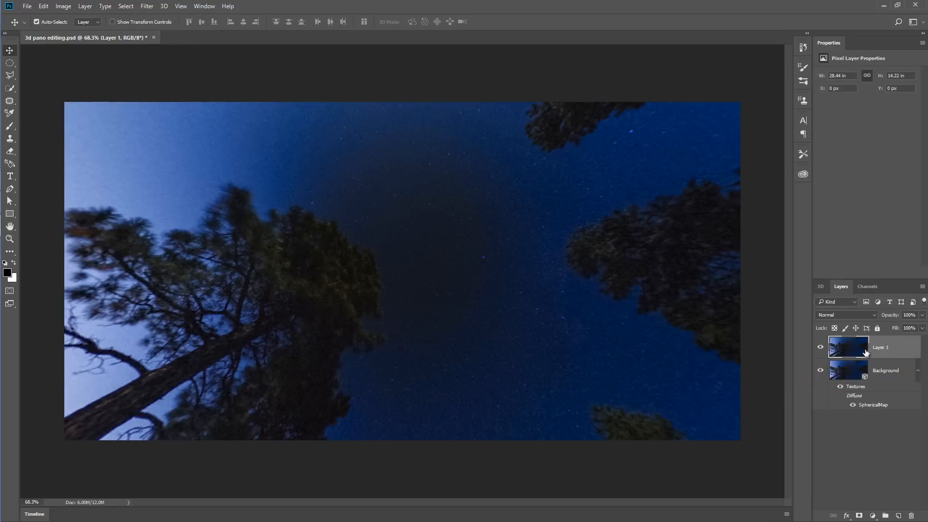
- Open the stamped layer in the Camera Raw Filter, draw a large Radial Filter circle centered on the dark sky hole, and show its mask
{"action": "left_click", "coordinate": [147, 6]}
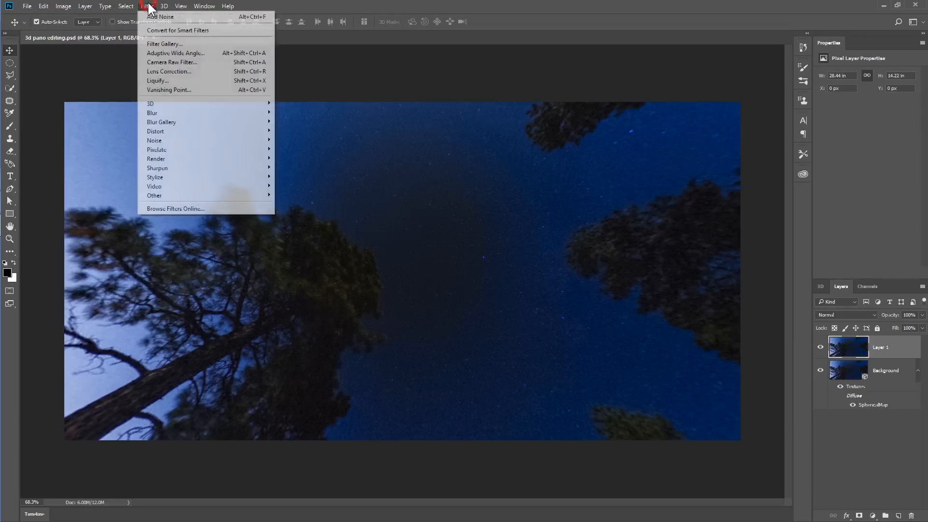
{"action": "left_click", "coordinate": [161, 62]}
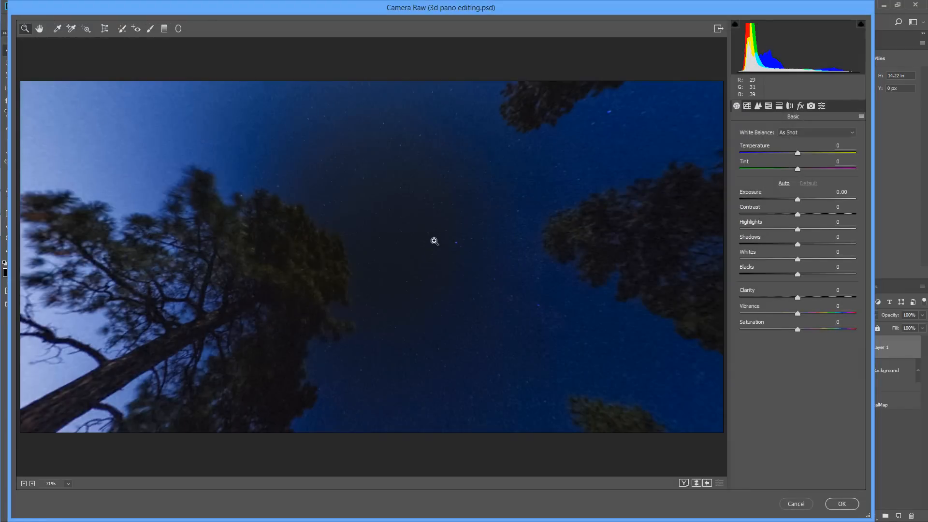
{"action": "mouse_move", "coordinate": [420, 258]}
{"action": "left_mouse_down"}
{"action": "mouse_move", "coordinate": [428, 256]}
{"action": "mouse_move", "coordinate": [404, 257]}
{"action": "mouse_move", "coordinate": [427, 251]}
{"action": "left_mouse_up"}
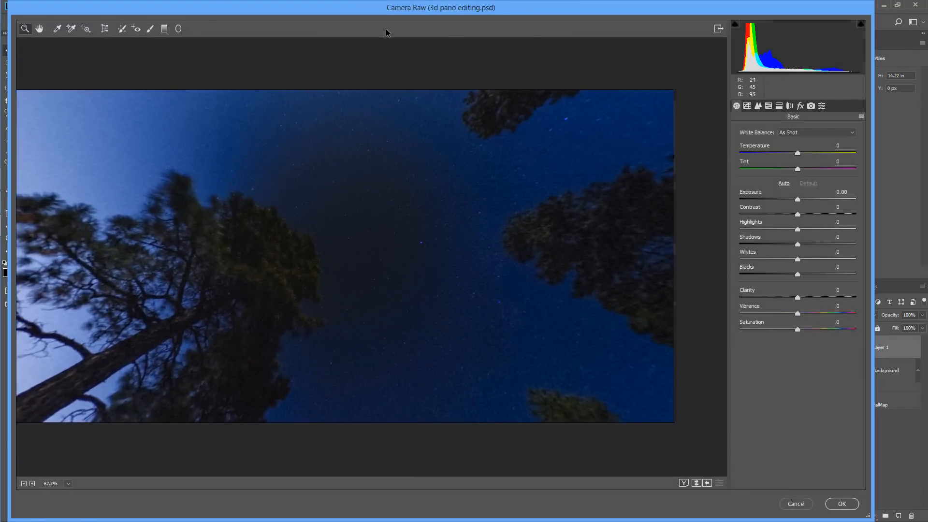
{"action": "left_click", "coordinate": [178, 29]}
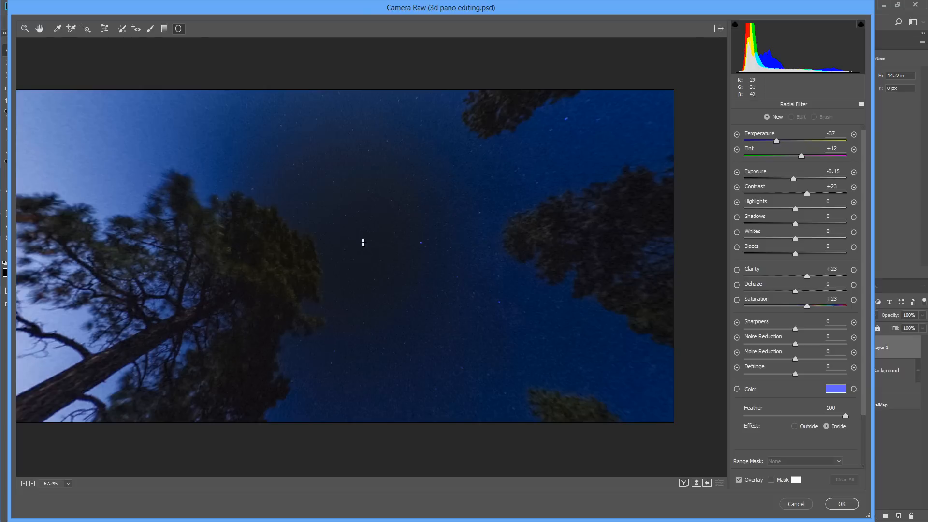
{"action": "mouse_move", "coordinate": [337, 231]}
{"action": "left_mouse_down"}
{"action": "mouse_move", "coordinate": [387, 263]}
{"action": "mouse_move", "coordinate": [408, 321]}
{"action": "mouse_move", "coordinate": [449, 336]}
{"action": "left_mouse_up"}
{"action": "left_click_drag", "start_coordinate": [337, 231], "coordinate": [358, 255]}
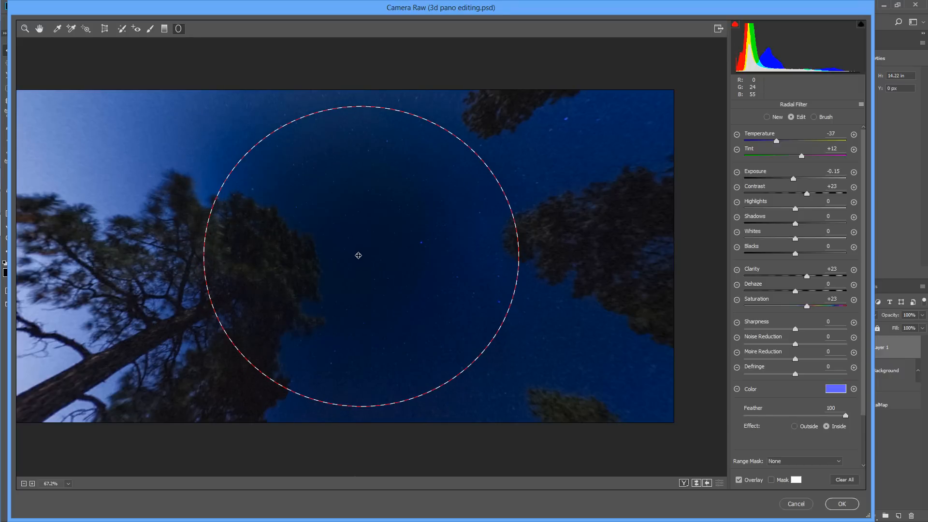
{"action": "left_click", "coordinate": [771, 480]}
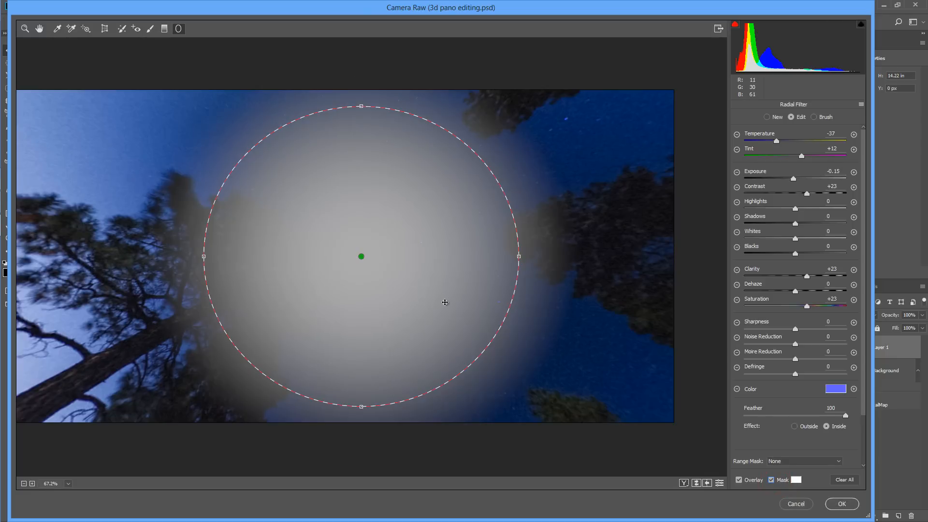
- Flatten the Radial Filter circle into a wide ellipse, reposition it over the dark sky hole, and check its mask coverage
{"action": "left_click", "coordinate": [843, 417]}
{"action": "left_click", "coordinate": [772, 480]}
{"action": "mouse_move", "coordinate": [360, 260]}
{"action": "left_mouse_down"}
{"action": "mouse_move", "coordinate": [703, 300]}
{"action": "mouse_move", "coordinate": [720, 324]}
{"action": "mouse_move", "coordinate": [321, 263]}
{"action": "mouse_move", "coordinate": [350, 256]}
{"action": "left_mouse_up"}
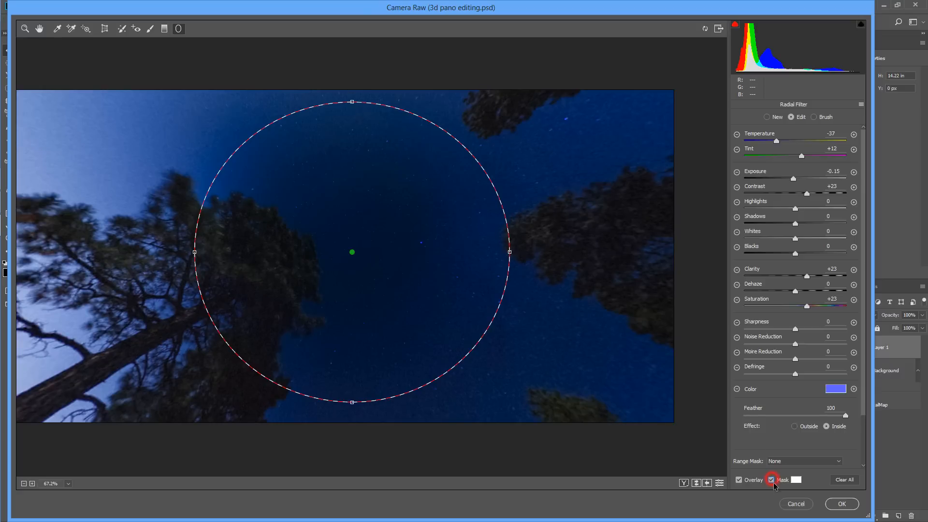
{"action": "left_click_drag", "start_coordinate": [352, 103], "coordinate": [351, 148]}
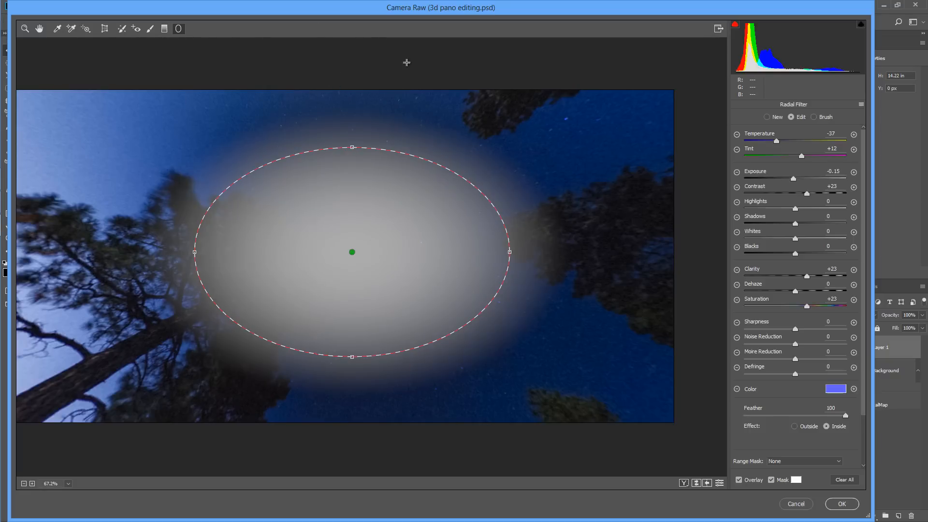
{"action": "left_click_drag", "start_coordinate": [353, 148], "coordinate": [353, 153]}
{"action": "left_click_drag", "start_coordinate": [354, 255], "coordinate": [358, 261]}
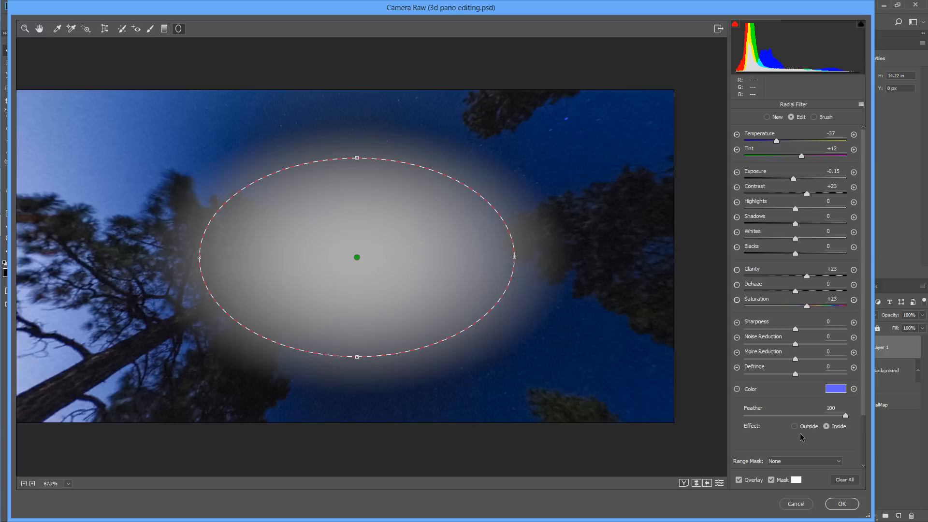
{"action": "left_click", "coordinate": [772, 481]}
- Set the Radial Filter's Range Mask to Color and sample two areas of the dark sky inside the ellipse
{"action": "left_click", "coordinate": [794, 463]}
{"action": "left_click", "coordinate": [793, 472]}
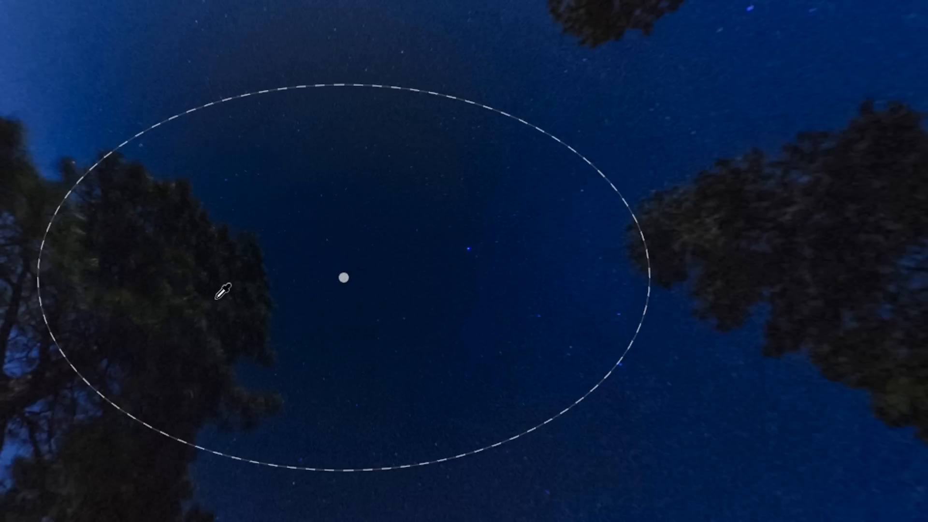
{"action": "left_click", "coordinate": [800, 292]}
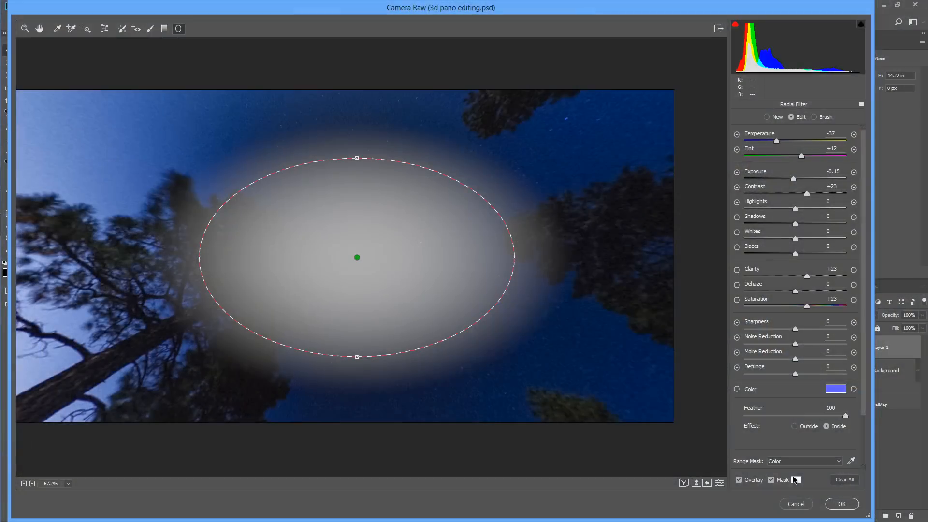
{"action": "left_click", "coordinate": [771, 481]}
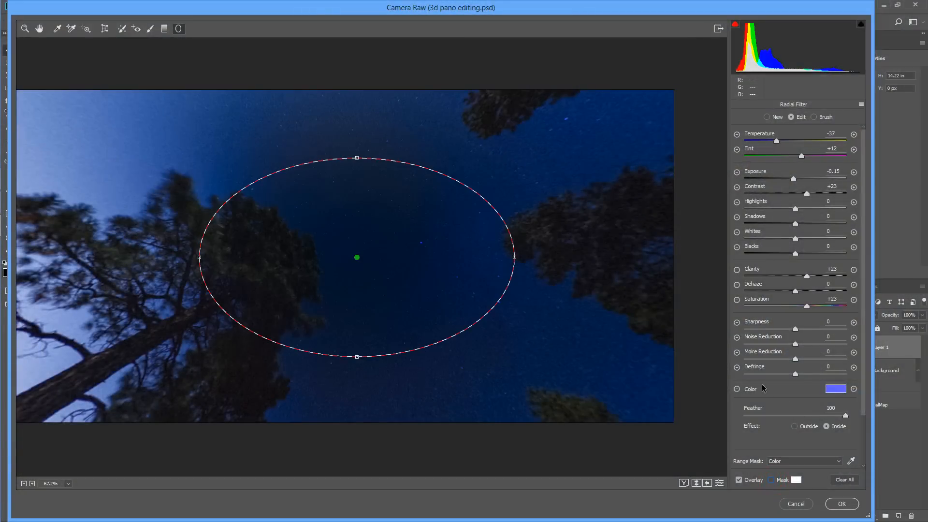
{"action": "left_click", "coordinate": [854, 462]}
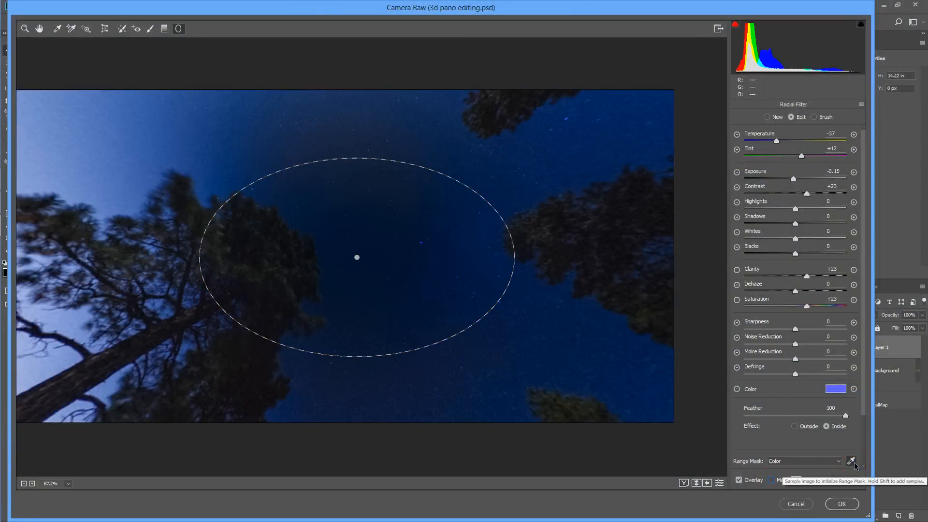
{"action": "left_click_drag", "start_coordinate": [351, 186], "coordinate": [428, 244]}
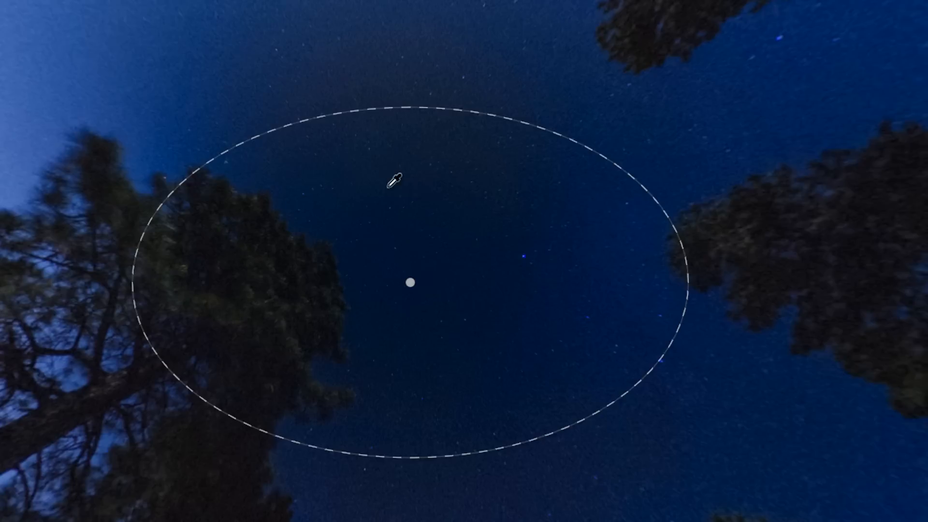
{"action": "left_click", "coordinate": [374, 170]}
{"action": "left_click_drag", "start_coordinate": [376, 170], "coordinate": [515, 254]}
{"action": "mouse_move", "coordinate": [431, 309]}
{"action": "left_mouse_down"}
{"action": "mouse_move", "coordinate": [456, 349]}
{"action": "mouse_move", "coordinate": [603, 373]}
{"action": "left_mouse_up"}
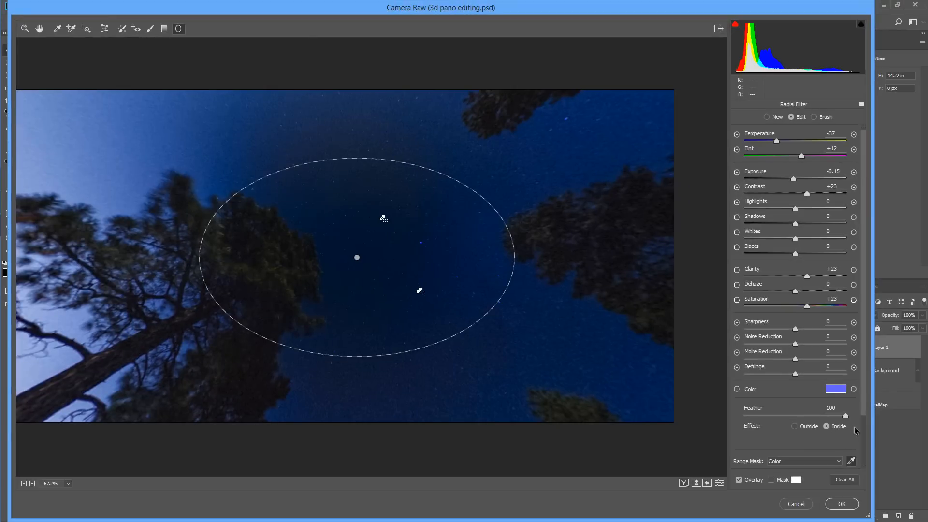
- Set the range mask's Color Range to 15 and show the Radial Filter's mask over the sky
{"action": "left_click_drag", "start_coordinate": [865, 405], "coordinate": [865, 457]}
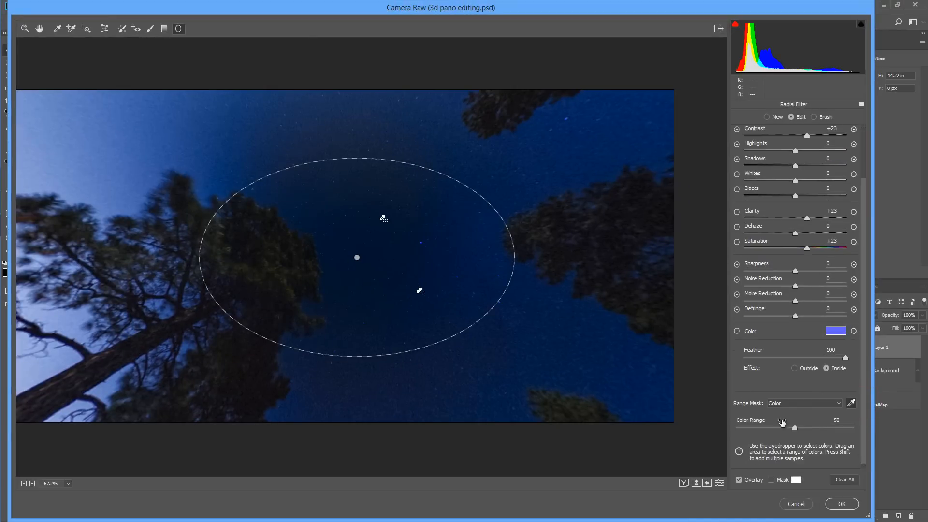
{"action": "left_click", "coordinate": [795, 428], "text": "alt"}
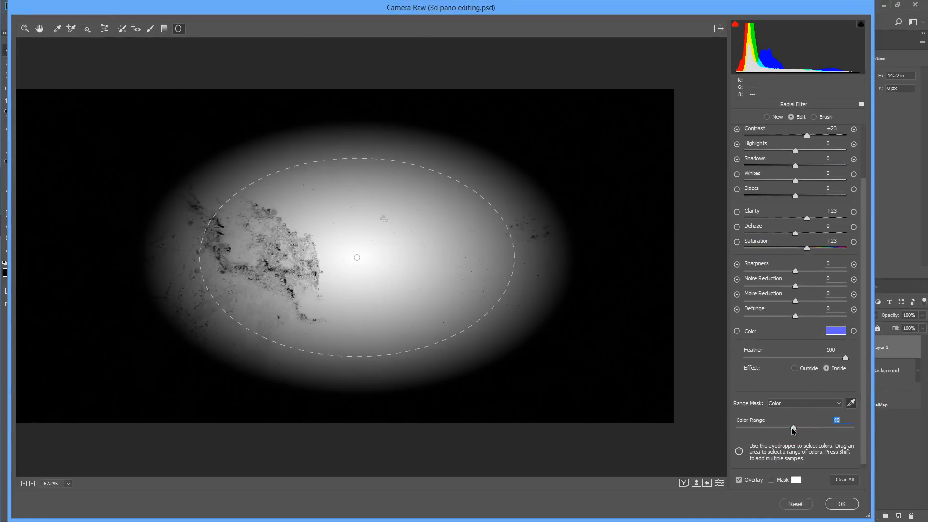
{"action": "left_click_drag", "start_coordinate": [779, 428], "coordinate": [754, 428]}
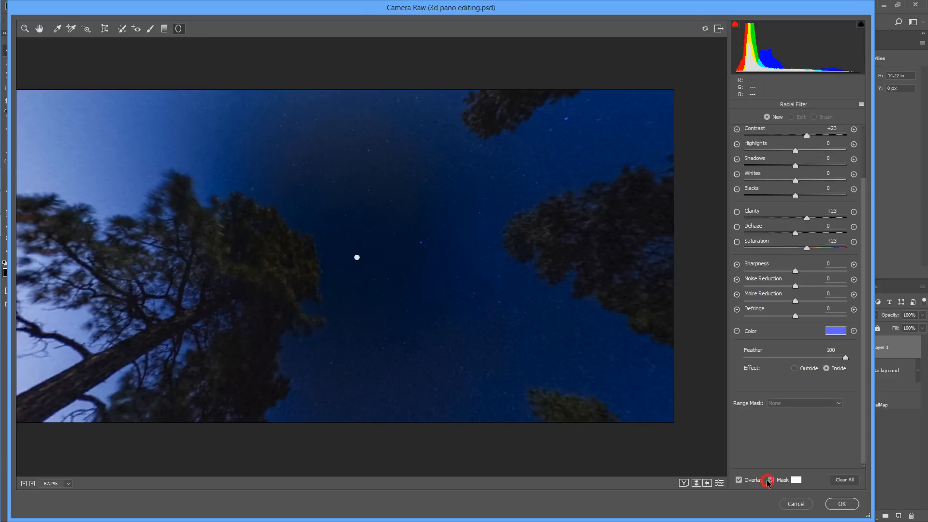
{"action": "left_click", "coordinate": [769, 479]}
{"action": "left_click", "coordinate": [357, 258]}
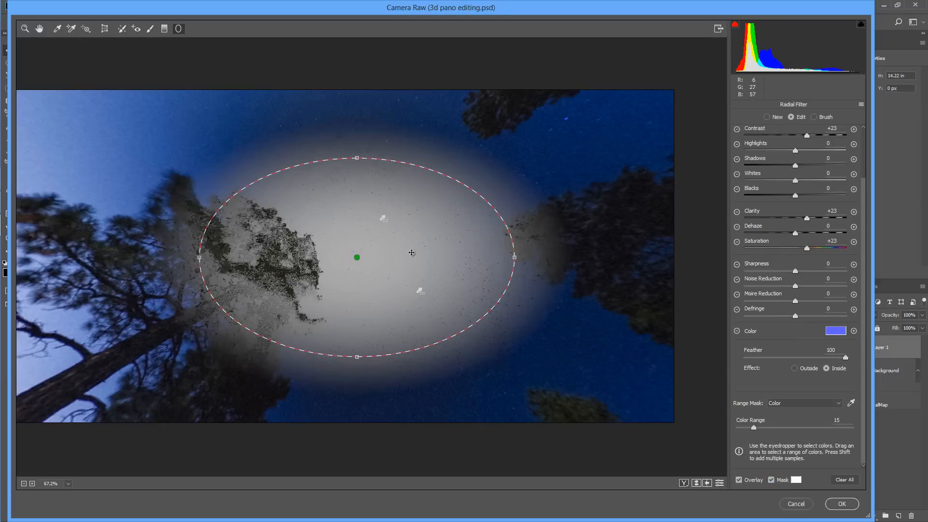
- Apply the Camera Raw adjustments and merge the corrected sky layer down into the Background 3D layer
{"action": "left_click", "coordinate": [842, 506]}
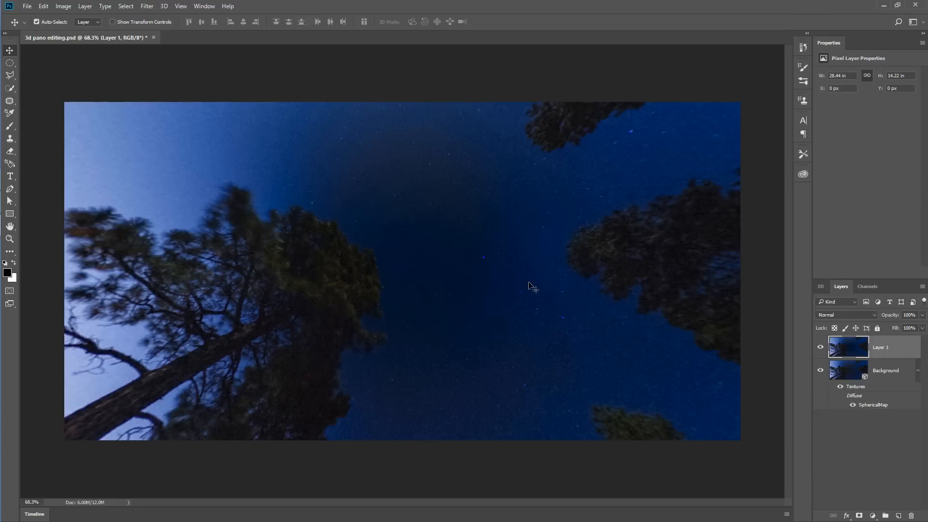
{"action": "right_click", "coordinate": [903, 355]}
{"action": "left_click", "coordinate": [836, 371]}
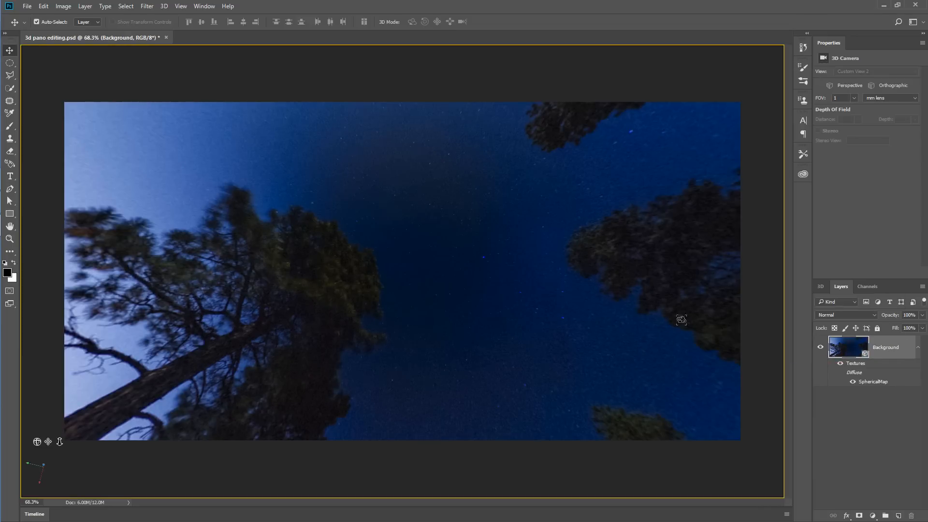
- Orbit the spherical panorama from the sky to the horizon with the large pine trunks and add a new layer above the Background
{"action": "mouse_move", "coordinate": [407, 305]}
{"action": "left_mouse_down"}
{"action": "mouse_move", "coordinate": [406, 265]}
{"action": "mouse_move", "coordinate": [434, 348]}
{"action": "mouse_move", "coordinate": [428, 271]}
{"action": "mouse_move", "coordinate": [405, 319]}
{"action": "mouse_move", "coordinate": [405, 354]}
{"action": "mouse_move", "coordinate": [361, 390]}
{"action": "mouse_move", "coordinate": [184, 376]}
{"action": "mouse_move", "coordinate": [353, 310]}
{"action": "left_mouse_up"}
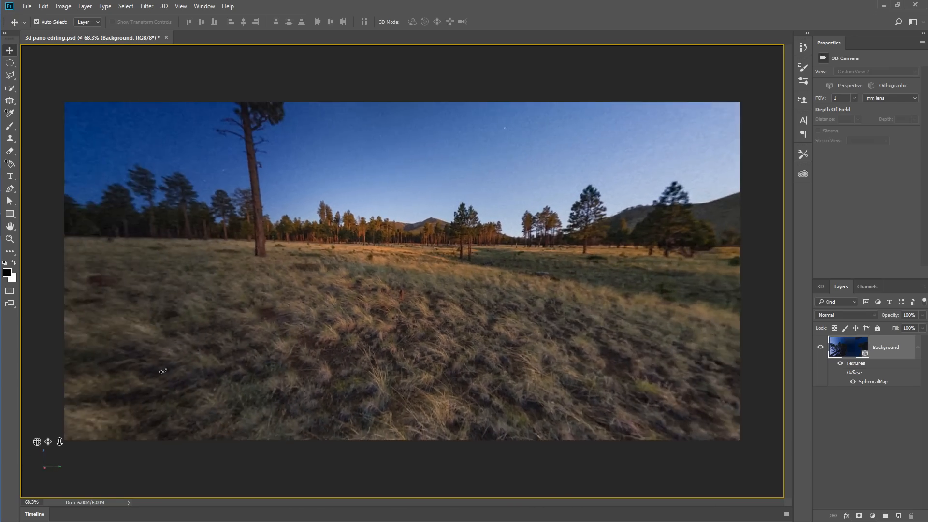
{"action": "left_click_drag", "start_coordinate": [306, 280], "coordinate": [224, 282]}
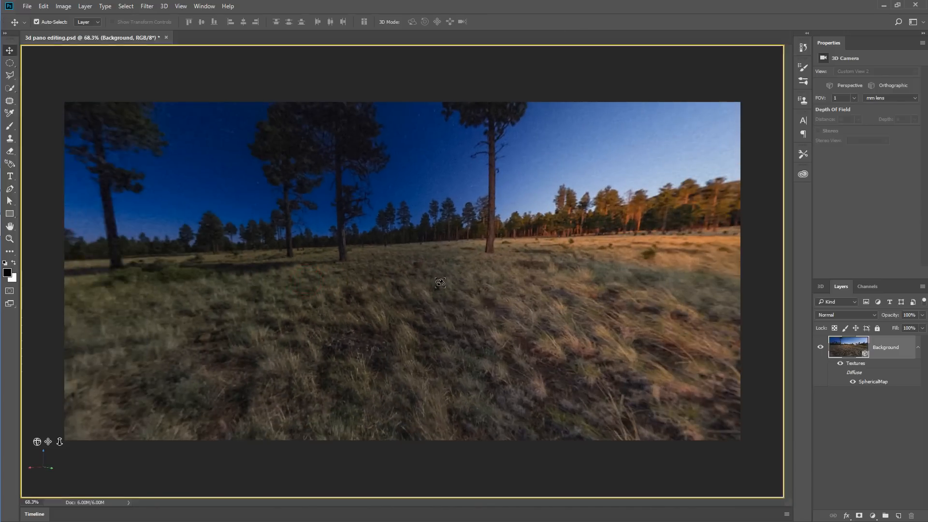
{"action": "left_click_drag", "start_coordinate": [401, 289], "coordinate": [643, 286]}
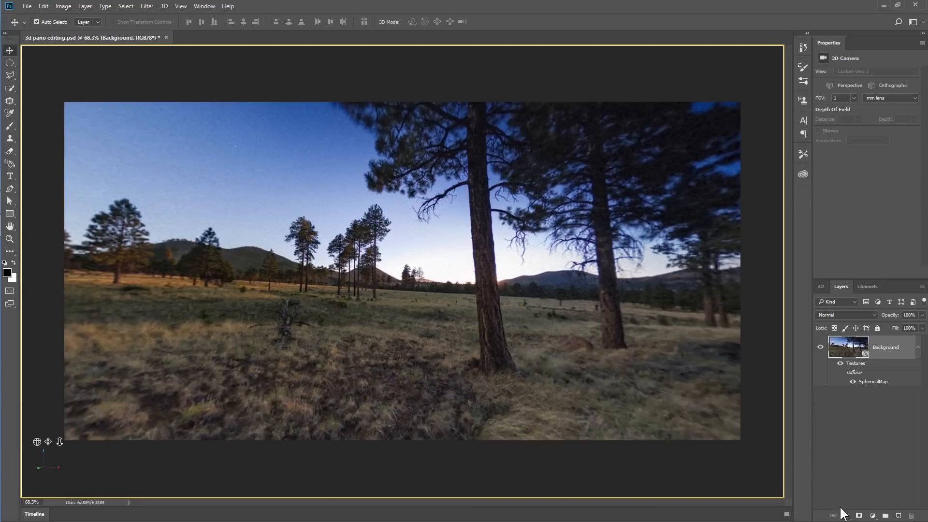
{"action": "left_click", "coordinate": [899, 516]}
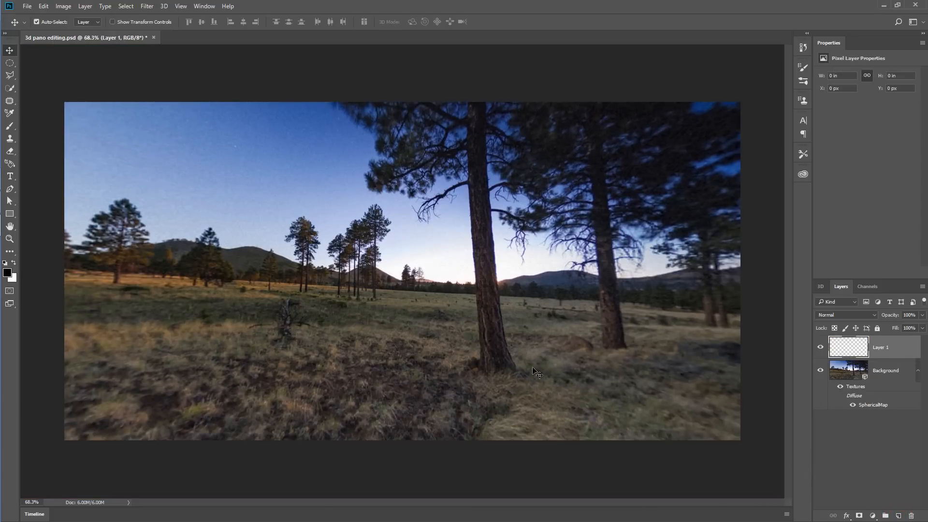
{"action": "left_click", "coordinate": [9, 176]}
{"action": "left_click", "coordinate": [167, 188]}
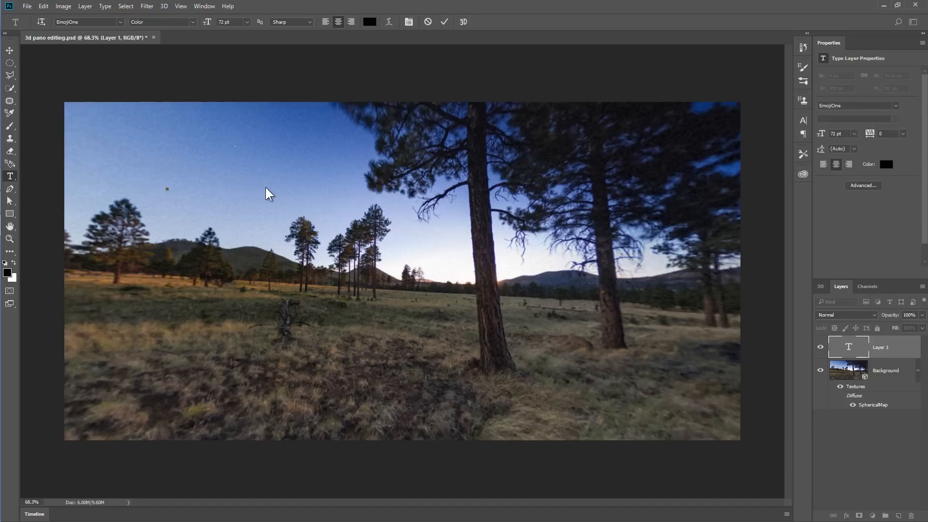
{"action": "left_click", "coordinate": [369, 22]}
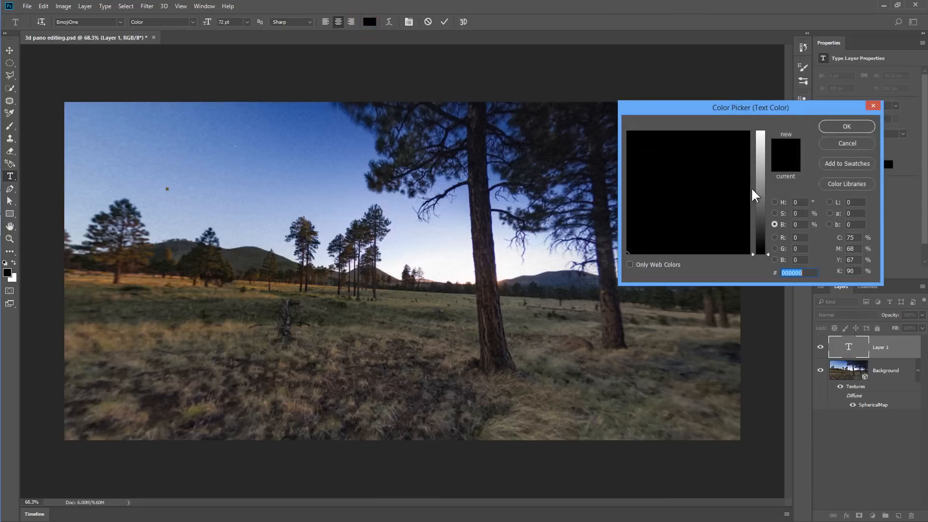
{"action": "left_click_drag", "start_coordinate": [760, 177], "coordinate": [764, 126]}
{"action": "left_click", "coordinate": [856, 126]}
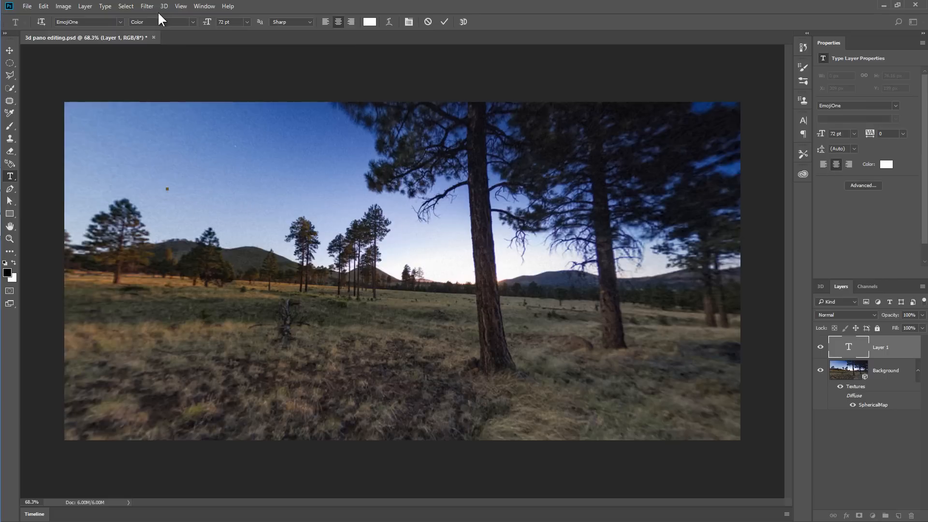
{"action": "left_click", "coordinate": [146, 5]}
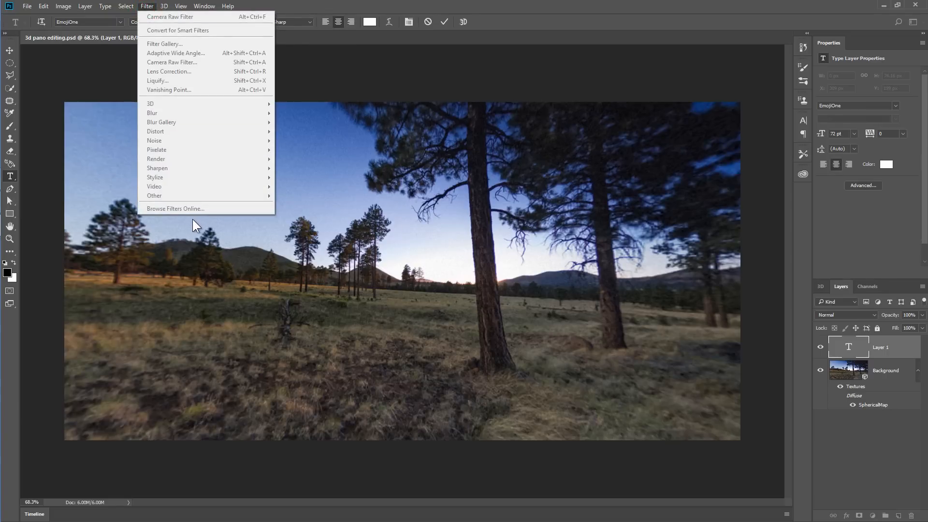
{"action": "key", "text": "Escape"}
{"action": "key", "text": "Escape"}
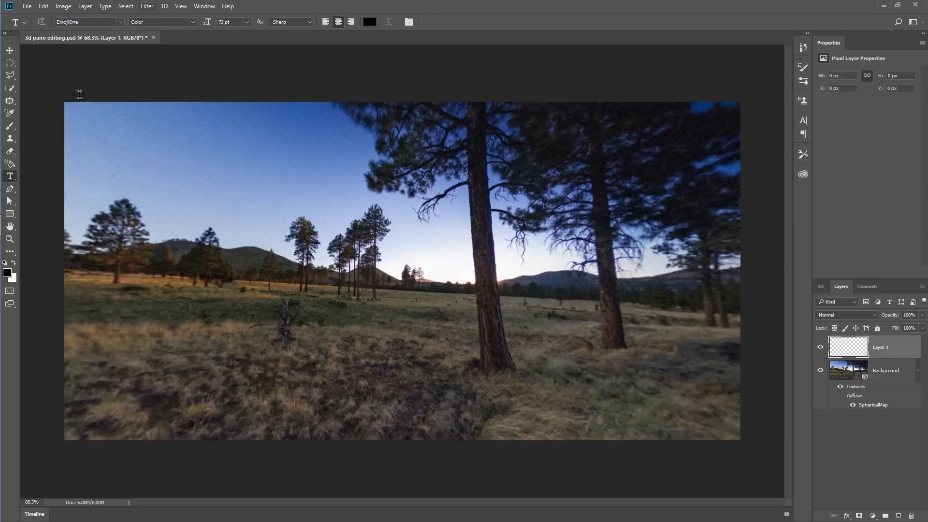
- Add the white 72 pt Times New Roman text "cypress" in the sky, and orbit the Background panorama to the open meadow view
{"action": "left_click", "coordinate": [182, 199]}
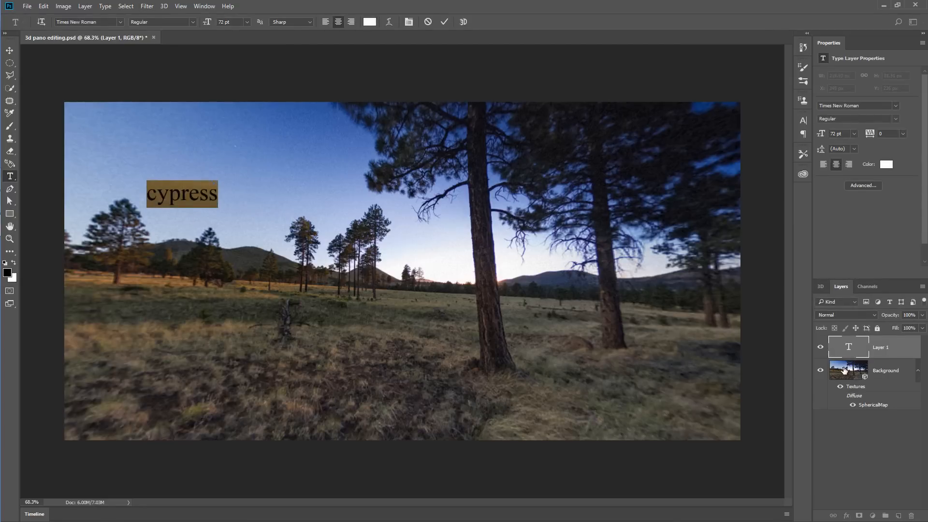
{"action": "left_click", "coordinate": [845, 366]}
{"action": "left_click", "coordinate": [9, 50]}
{"action": "left_click_drag", "start_coordinate": [228, 259], "coordinate": [116, 261]}
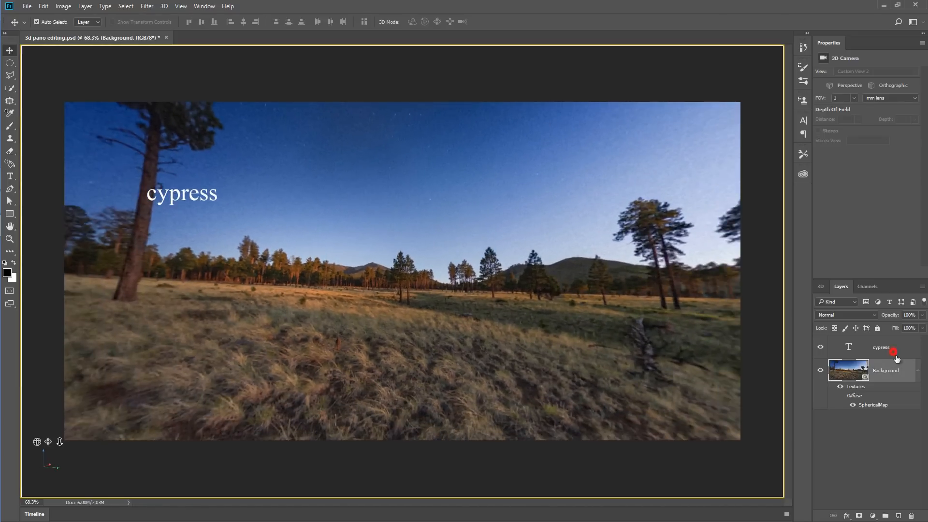
- Add a new layer above the cypress text and render a tree on it with base tree type 25: Cypress 1
{"action": "left_click", "coordinate": [893, 352]}
{"action": "left_click", "coordinate": [898, 516]}
{"action": "left_click", "coordinate": [147, 7]}
{"action": "mouse_move", "coordinate": [172, 159]}
{"action": "left_click", "coordinate": [305, 174]}
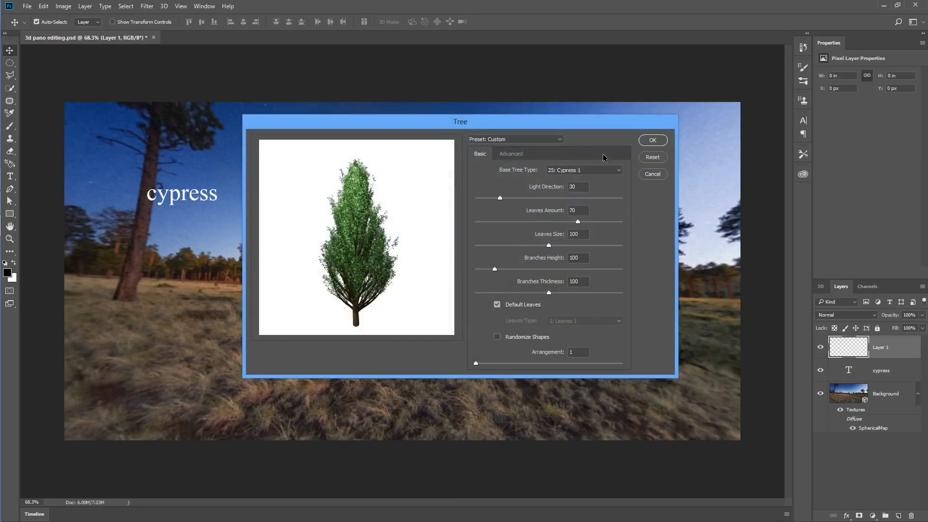
{"action": "left_click", "coordinate": [652, 143]}
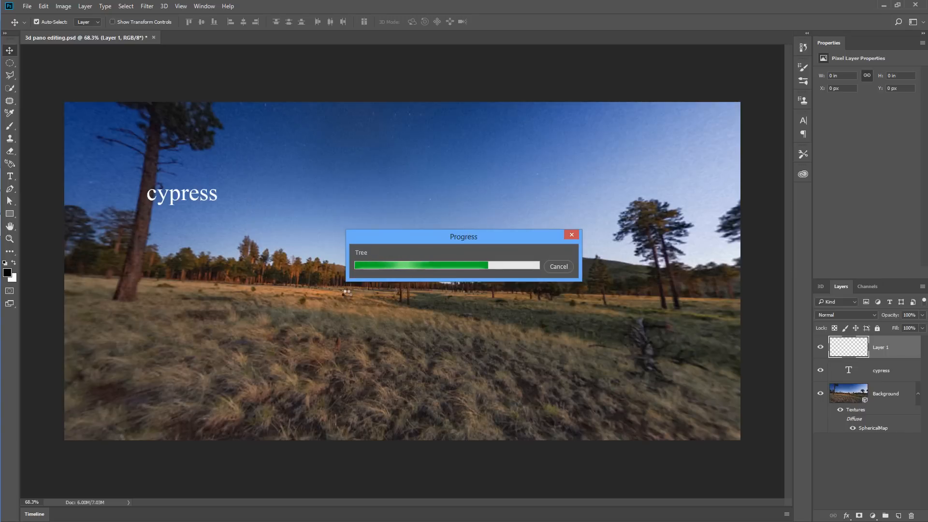
- Transform the rendered tree so it stands on the meadow's horizon, and move the cypress text beside its top
{"action": "key", "text": "ctrl+t"}
{"action": "left_click_drag", "start_coordinate": [476, 139], "coordinate": [406, 252]}
{"action": "left_click_drag", "start_coordinate": [334, 211], "coordinate": [313, 184]}
{"action": "right_click", "coordinate": [368, 183]}
{"action": "left_click", "coordinate": [379, 332]}
{"action": "left_click", "coordinate": [427, 21]}
{"action": "left_click_drag", "start_coordinate": [203, 192], "coordinate": [293, 148]}
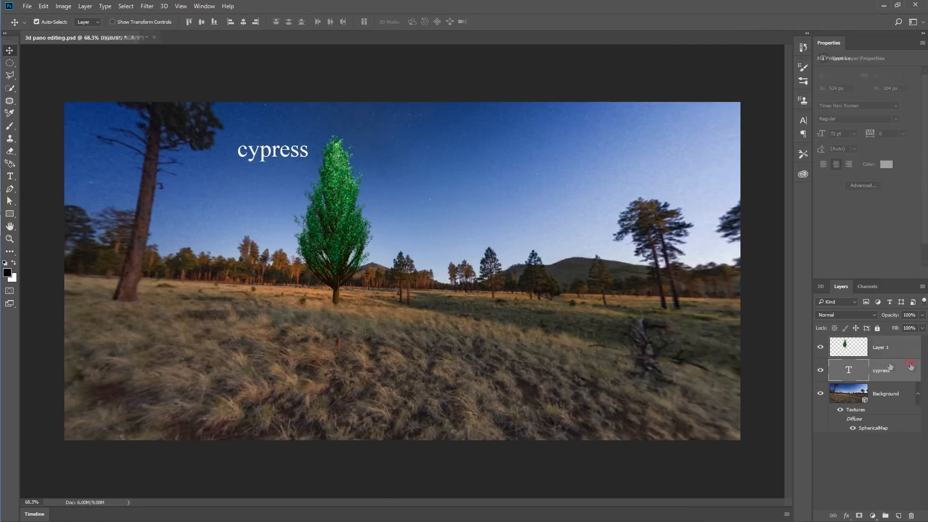
- Rasterize the cypress type layer and merge it down into the Background 3D layer
{"action": "right_click", "coordinate": [892, 370]}
{"action": "left_click", "coordinate": [755, 245]}
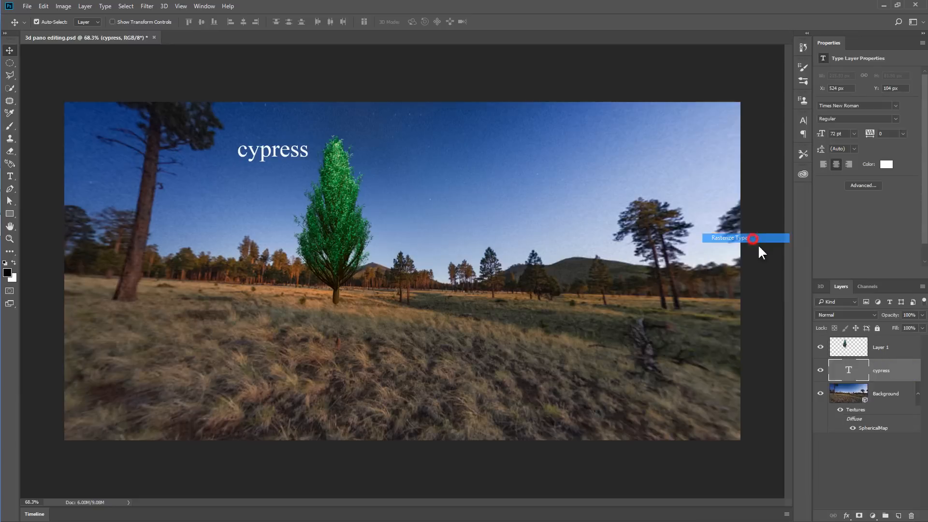
{"action": "right_click", "coordinate": [893, 373]}
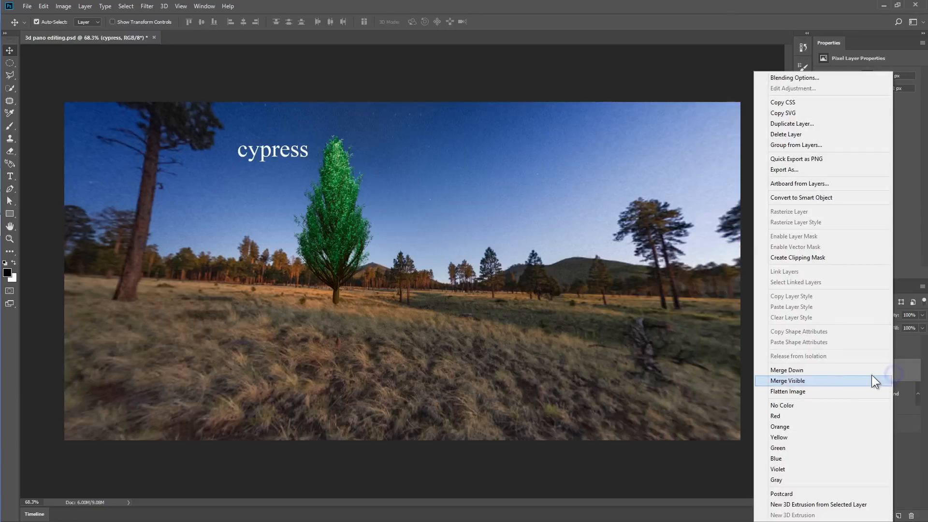
{"action": "left_click", "coordinate": [815, 369]}
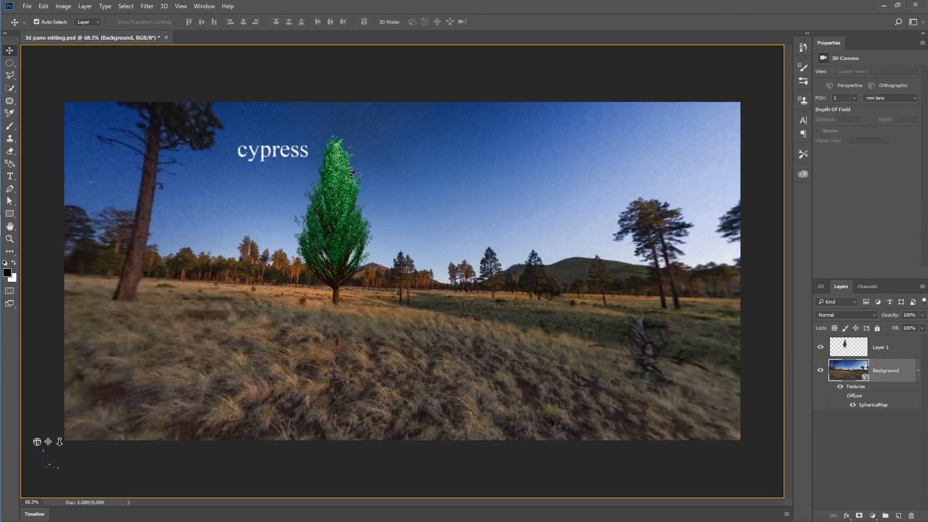
- Merge the tree layer down into the Background 3D layer and orbit the panorama to check the tree and text
{"action": "left_click", "coordinate": [880, 352]}
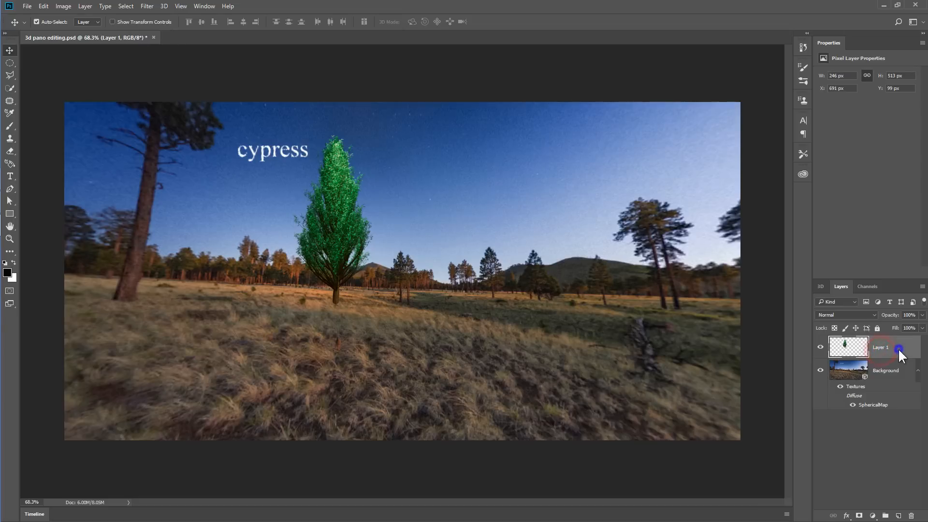
{"action": "right_click", "coordinate": [898, 350]}
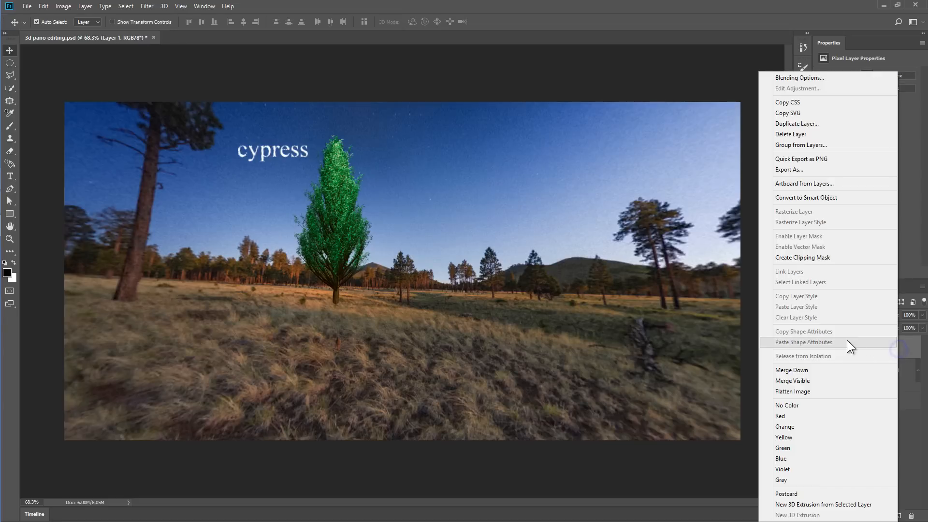
{"action": "left_click", "coordinate": [804, 370]}
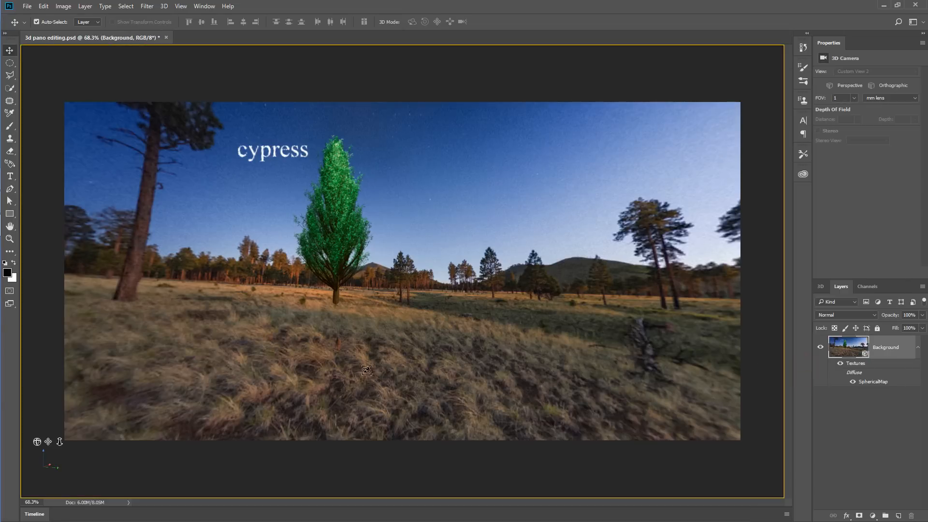
{"action": "left_click_drag", "start_coordinate": [235, 145], "coordinate": [455, 312]}
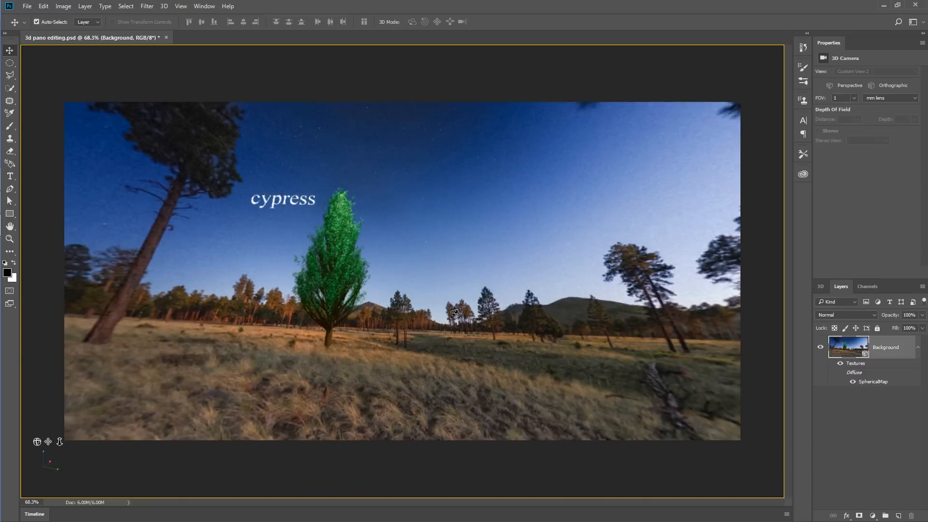